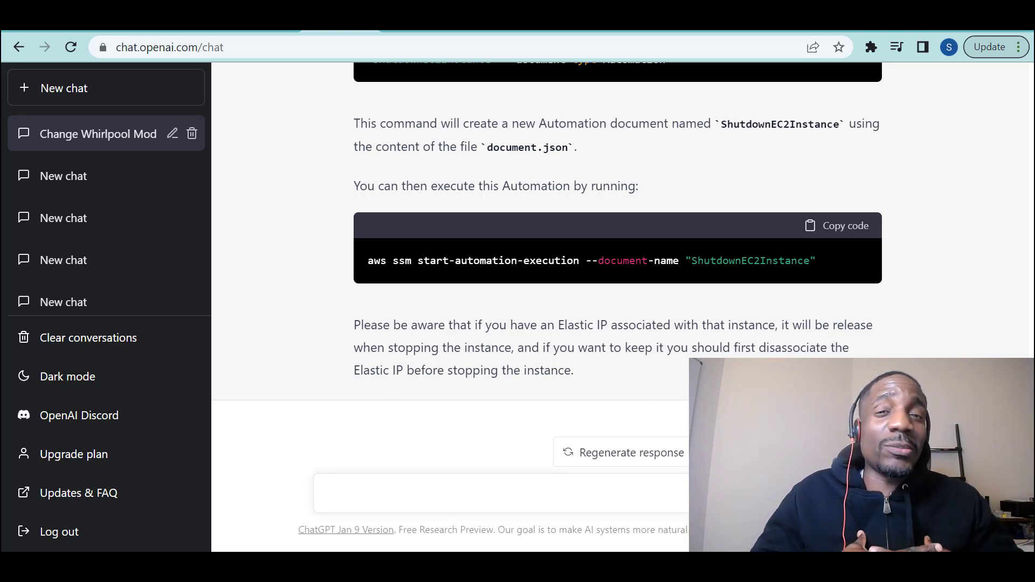
{"action": "left_click", "coordinate": [71, 48]}
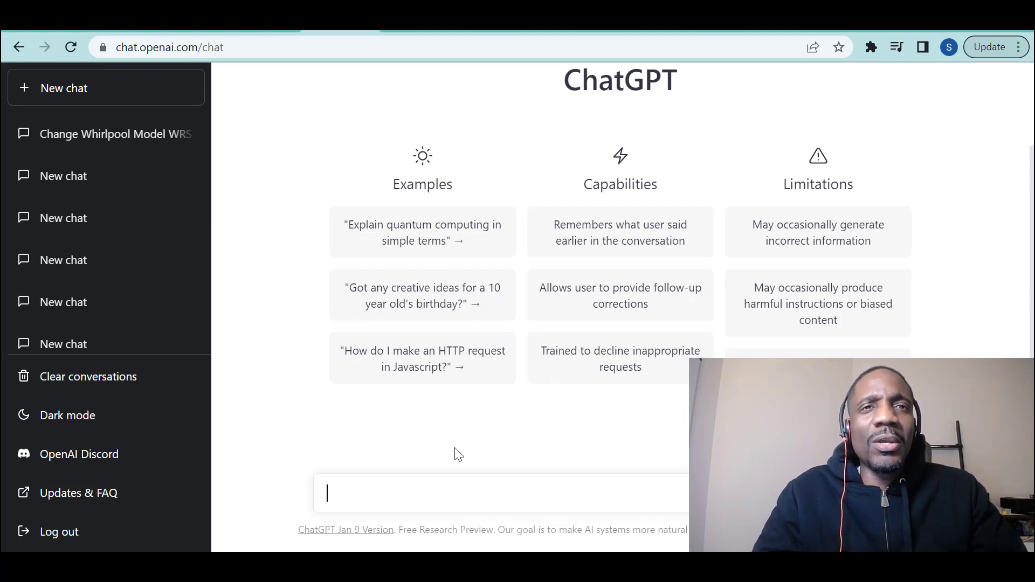
Step: Ask ChatGPT 'setup a simple webserver on AWS with cloud formation' and review the seven-step answer
{"action": "left_click", "coordinate": [587, 509]}
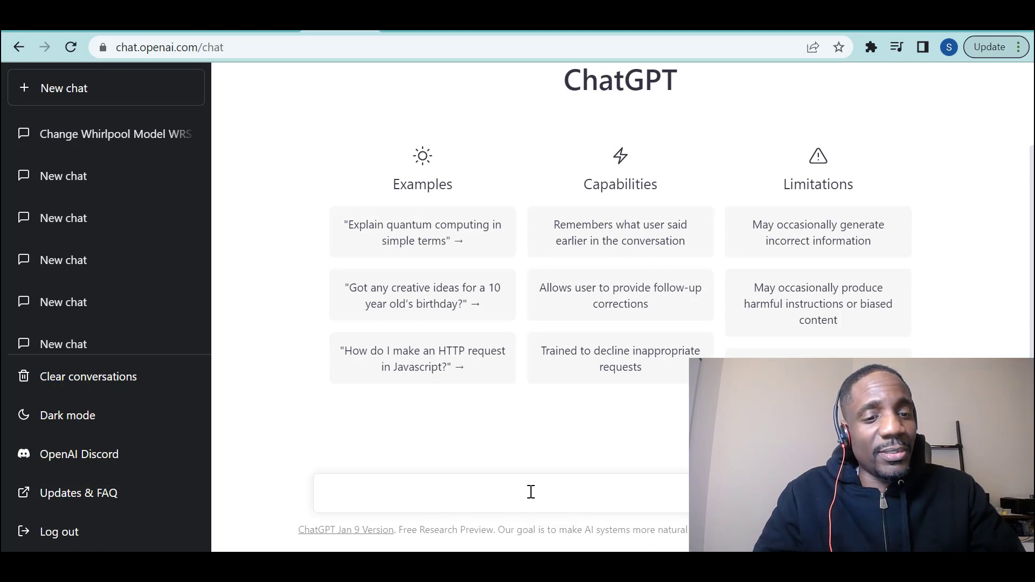
{"action": "type", "text": "setup a simple w"}
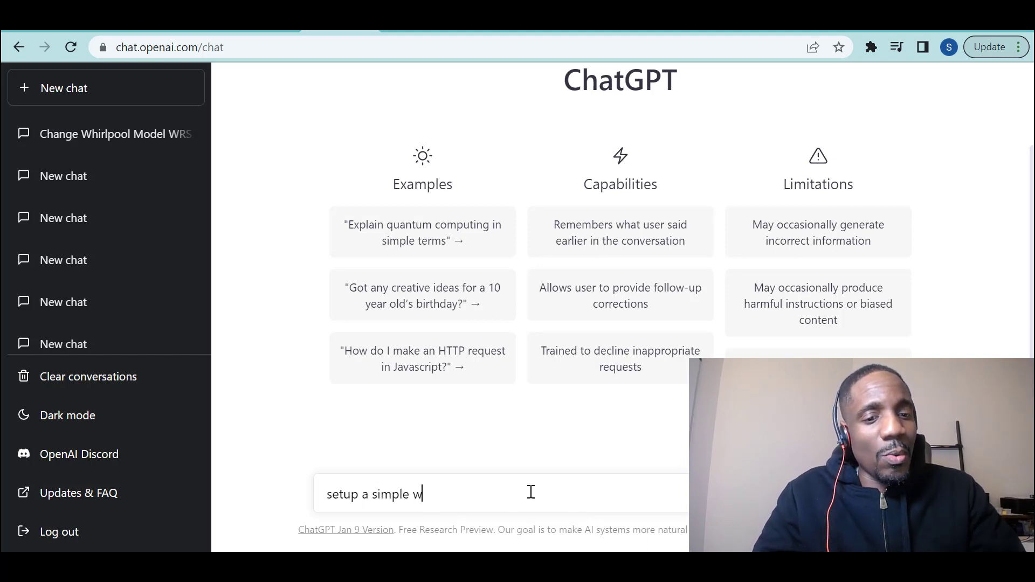
{"action": "type", "text": "ebserv"}
{"action": "key", "text": "BackSpace"}
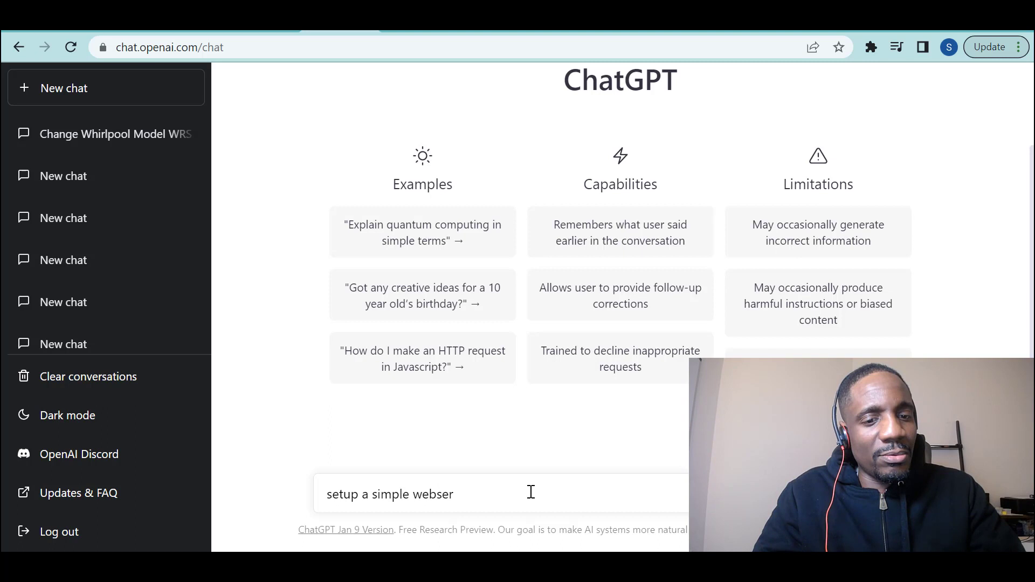
{"action": "type", "text": "ver onAWS"}
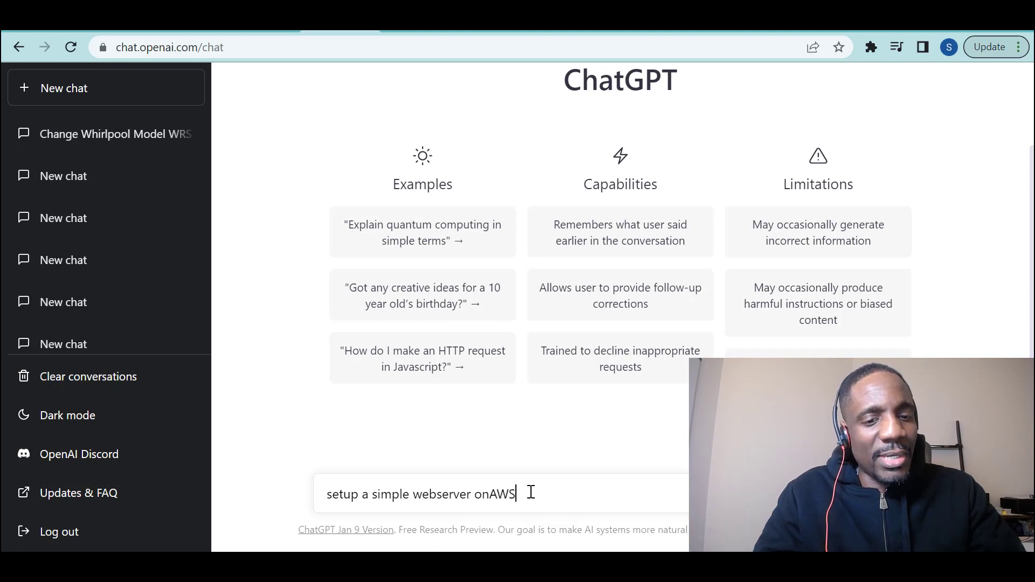
{"action": "key", "text": "BackSpace"}
{"action": "key", "text": "BackSpace"}
{"action": "key", "text": "BackSpace"}
{"action": "type", "text": "AWS with "}
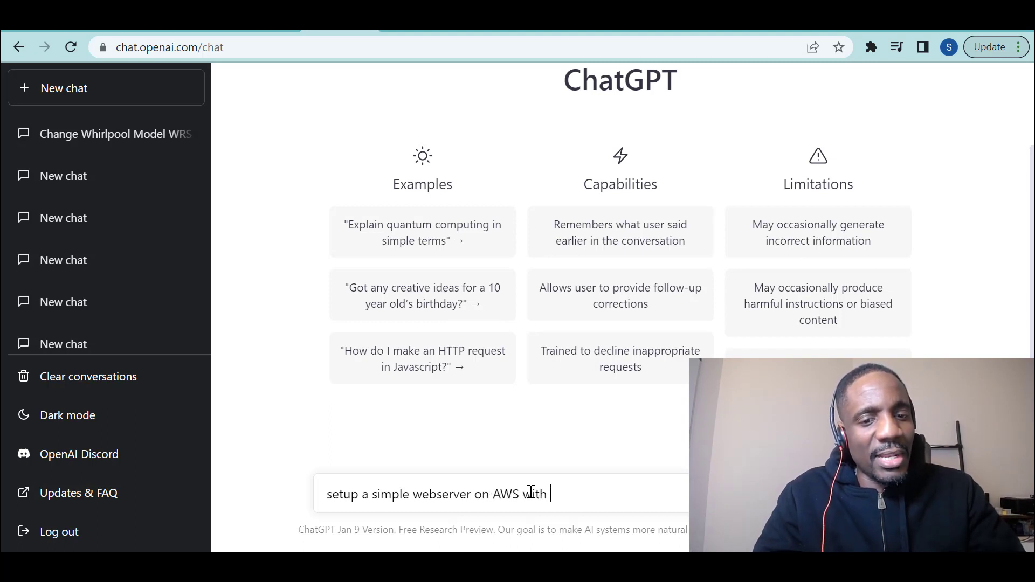
{"action": "type", "text": "cloud formation"}
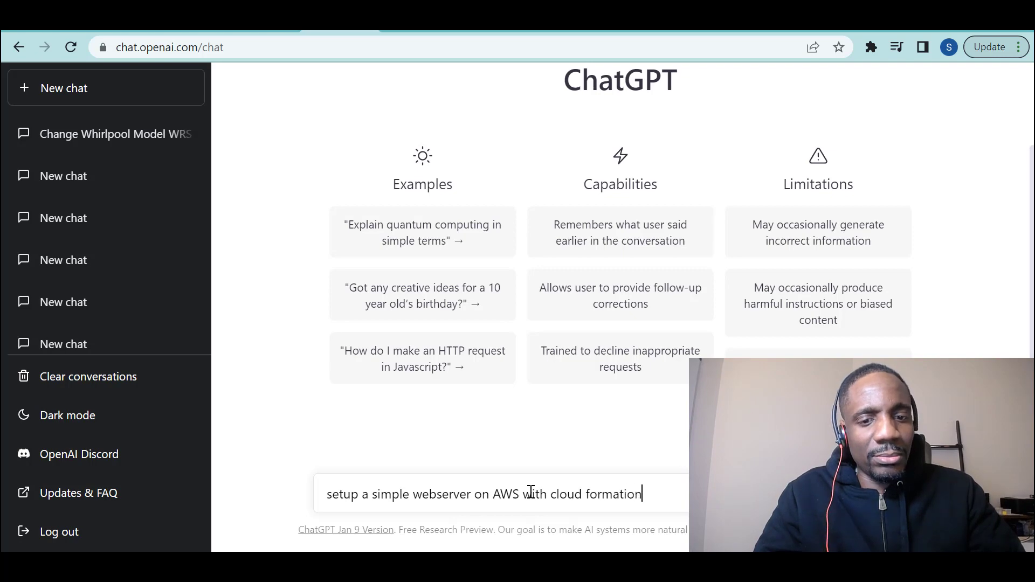
{"action": "key", "text": "Return"}
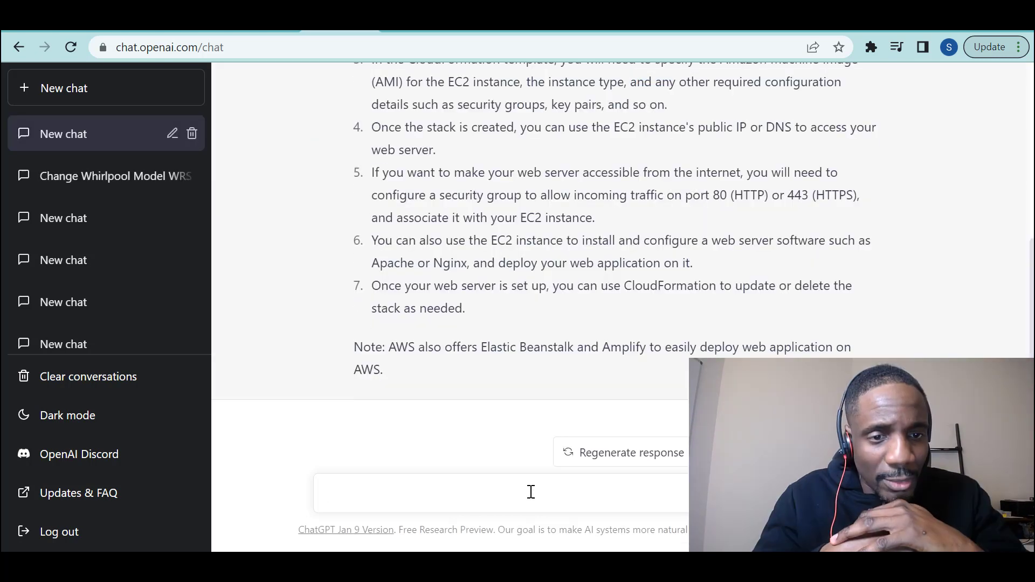
{"action": "scroll", "coordinate": [689, 276], "scroll_direction": "up", "scroll_amount": 3}
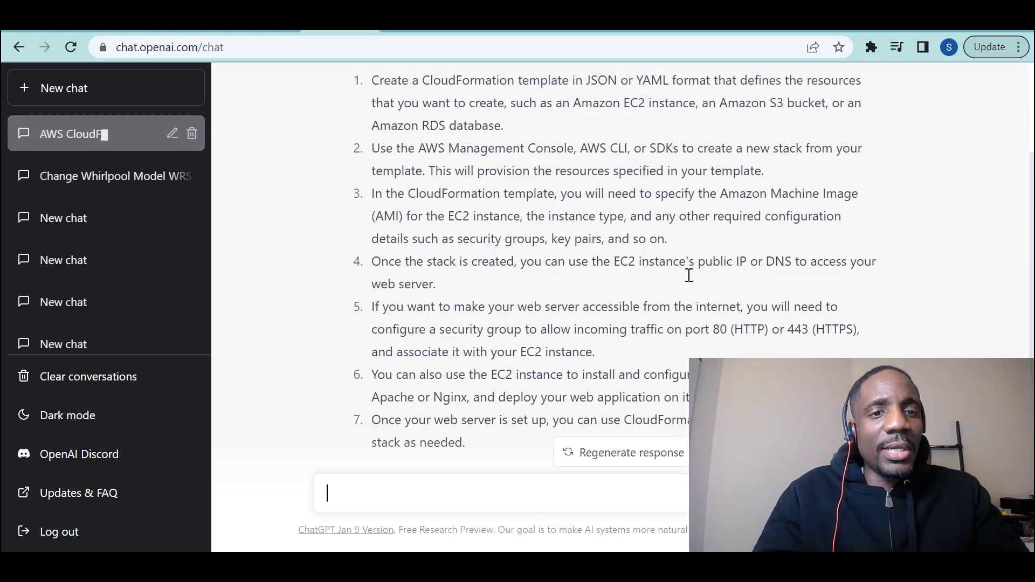
{"action": "scroll", "coordinate": [689, 275], "scroll_direction": "down", "scroll_amount": 3}
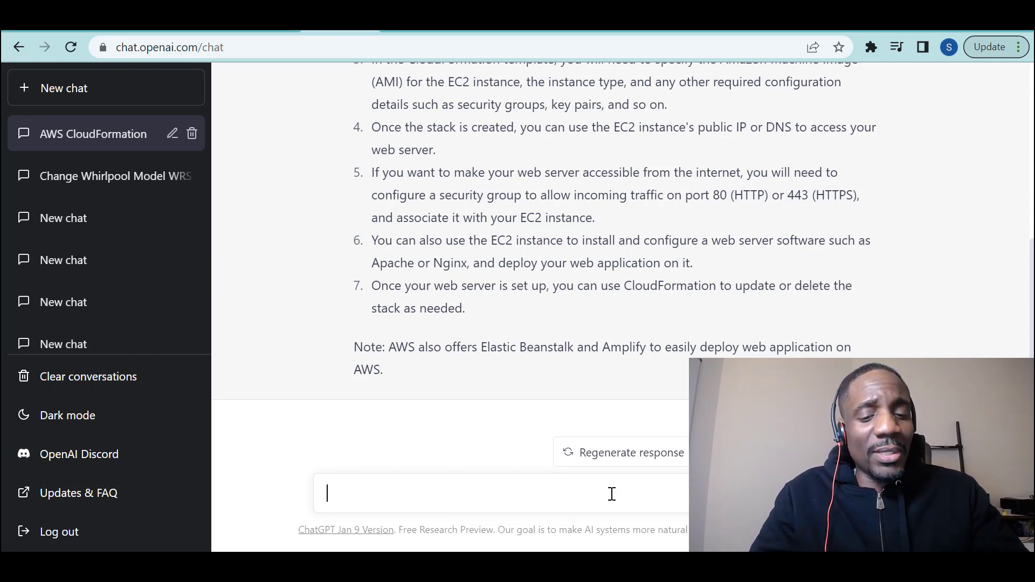
Step: Ask ChatGPT 'give me the YAML and JSON code to do this' for the web server template
{"action": "type", "text": "give me the coe"}
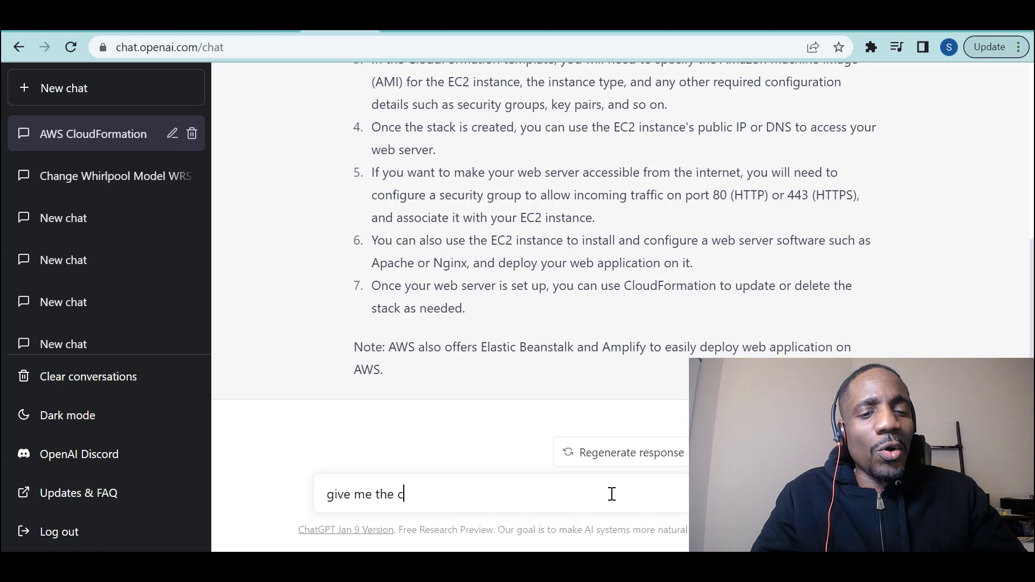
{"action": "key", "text": "BackSpace"}
{"action": "key", "text": "BackSpace"}
{"action": "key", "text": "BackSpace"}
{"action": "key", "text": "BackSpace"}
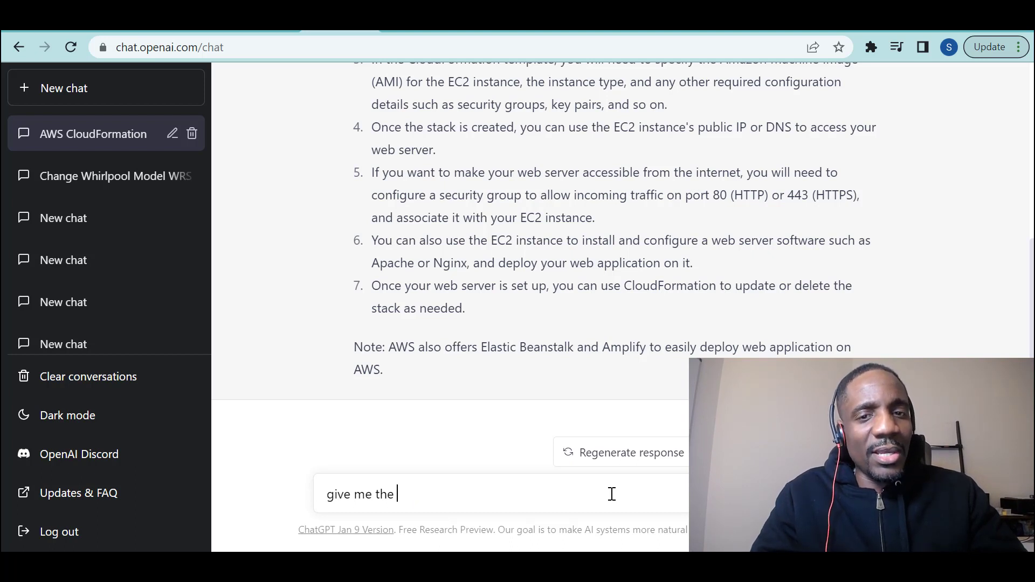
{"action": "type", "text": "YAM"}
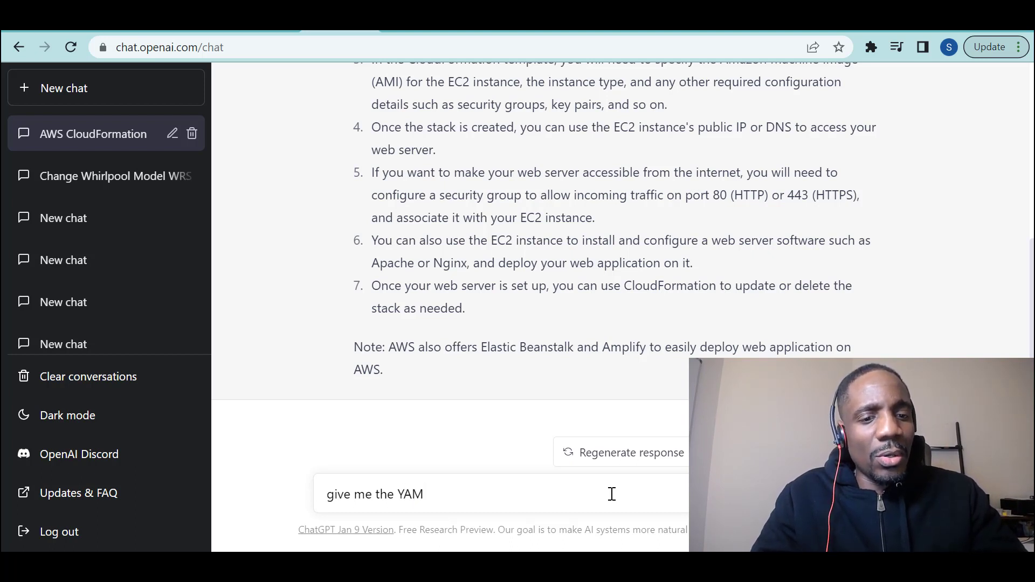
{"action": "key", "text": "BackSpace"}
{"action": "type", "text": "L"}
{"action": "key", "text": "BackSpace"}
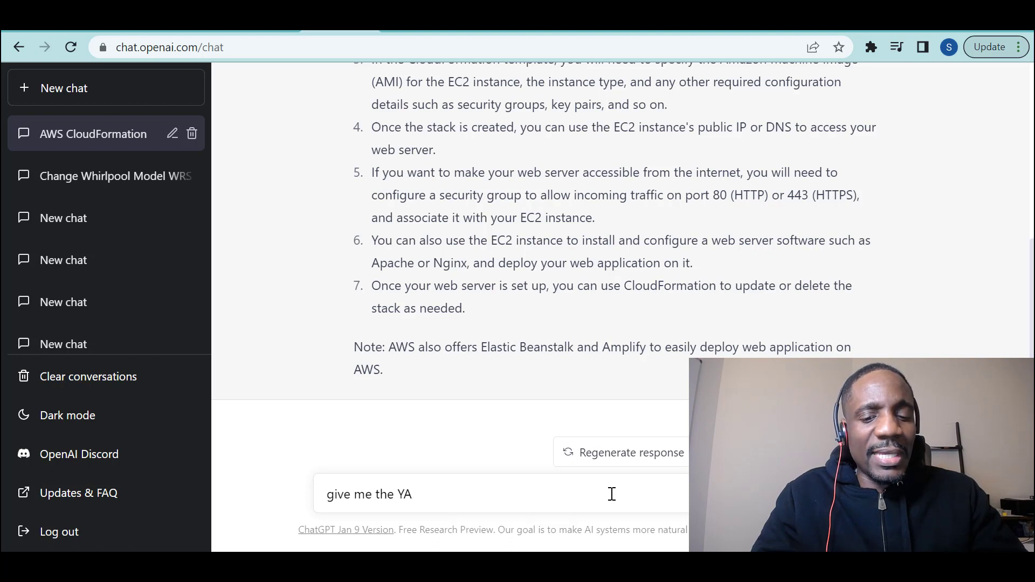
{"action": "type", "text": "ML and JSO"}
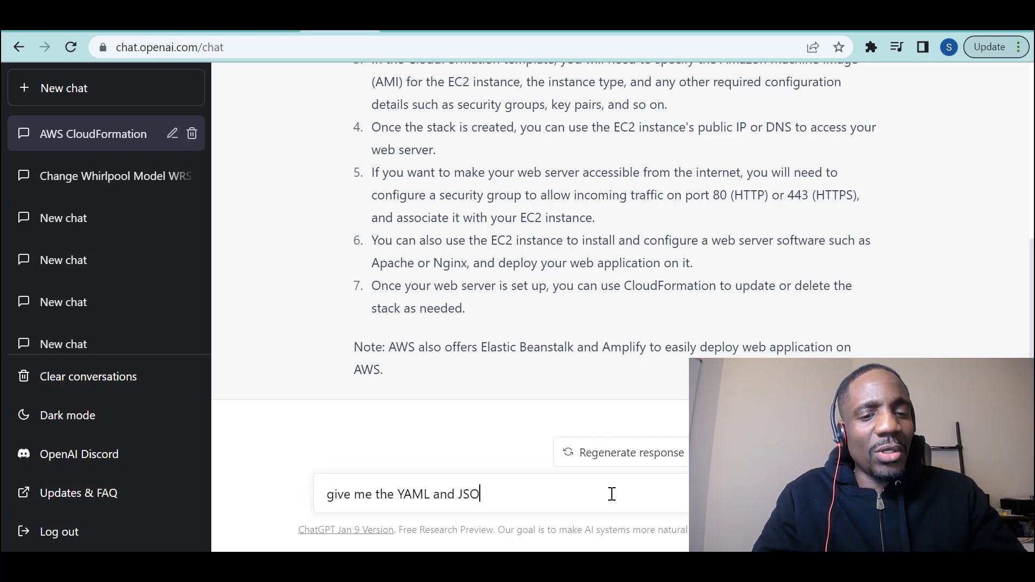
{"action": "type", "text": "N code to do this"}
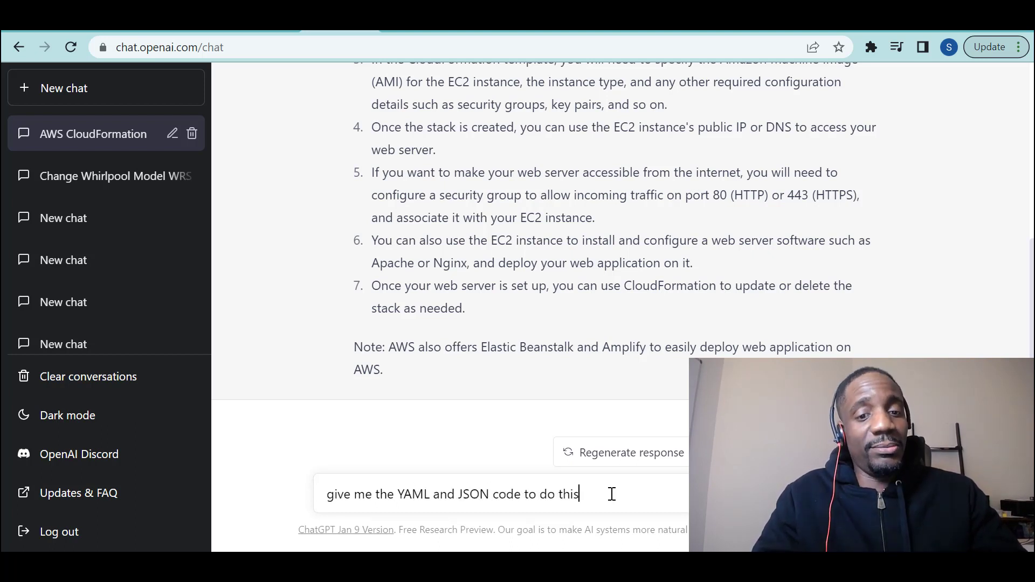
{"action": "key", "text": "Return"}
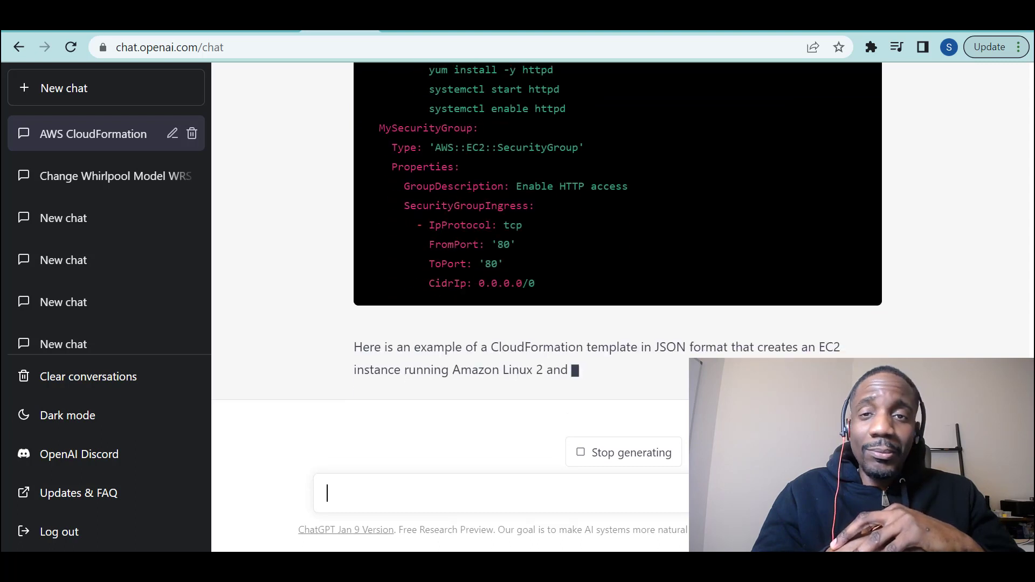
Step: Copy ChatGPT's JSON Apache web server template and switch to the AWS CloudFormation tab
{"action": "left_click_drag", "start_coordinate": [674, 464], "coordinate": [590, 452]}
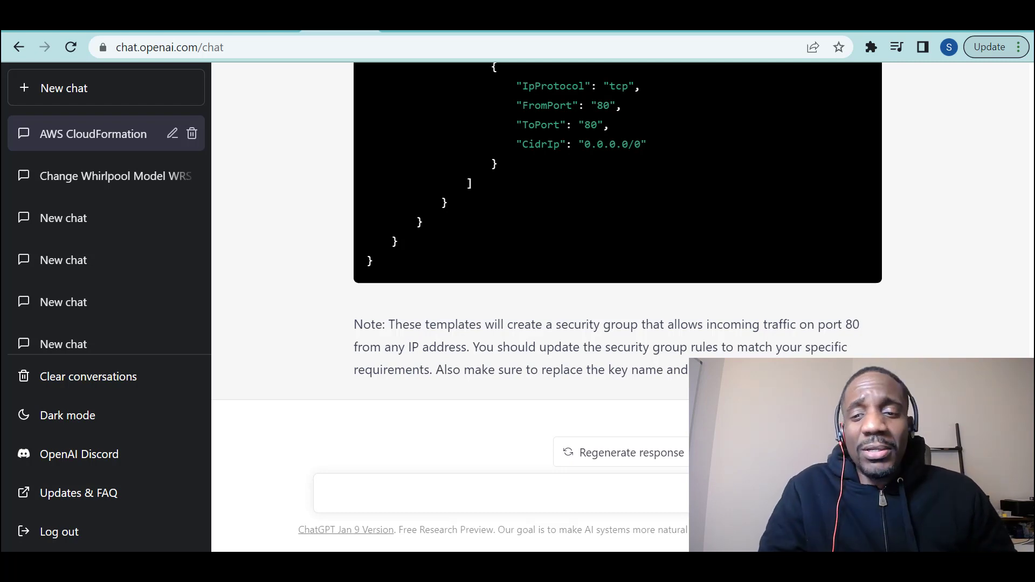
{"action": "scroll", "coordinate": [888, 299], "scroll_direction": "up", "scroll_amount": 15}
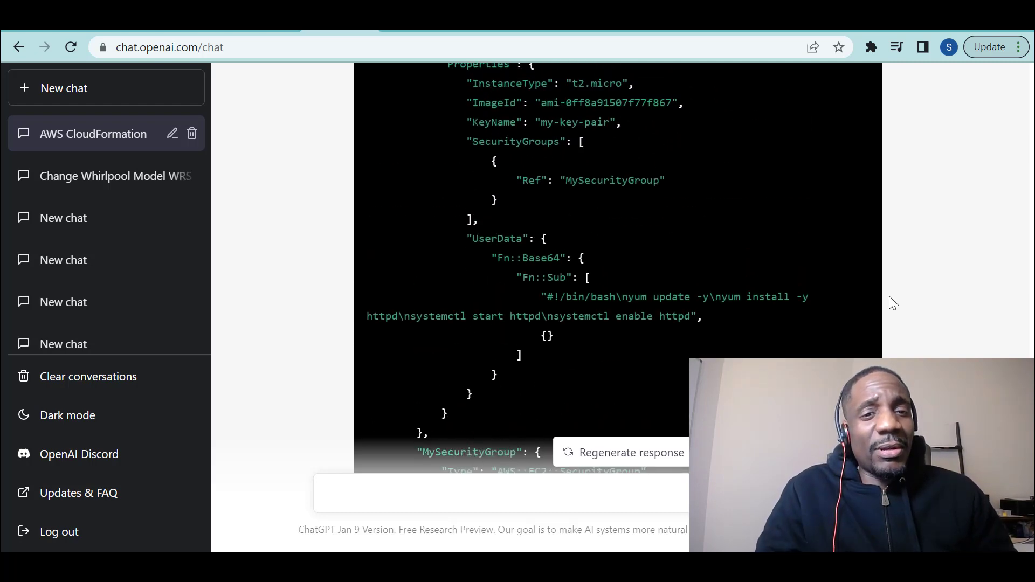
{"action": "scroll", "coordinate": [888, 299], "scroll_direction": "down", "scroll_amount": 5}
{"action": "scroll", "coordinate": [885, 302], "scroll_direction": "up", "scroll_amount": 6}
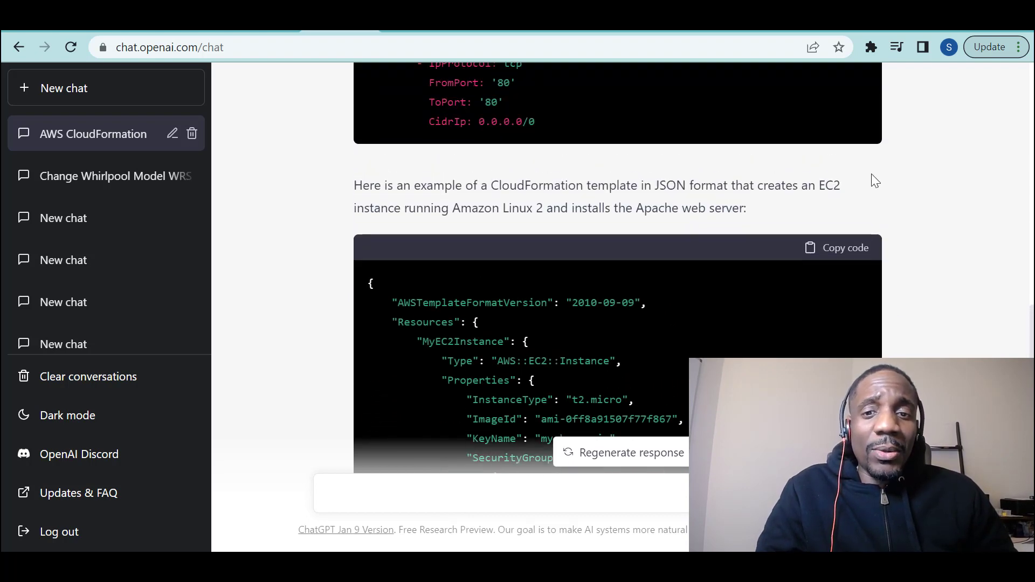
{"action": "scroll", "coordinate": [874, 178], "scroll_direction": "down", "scroll_amount": 2}
{"action": "left_click", "coordinate": [850, 258]}
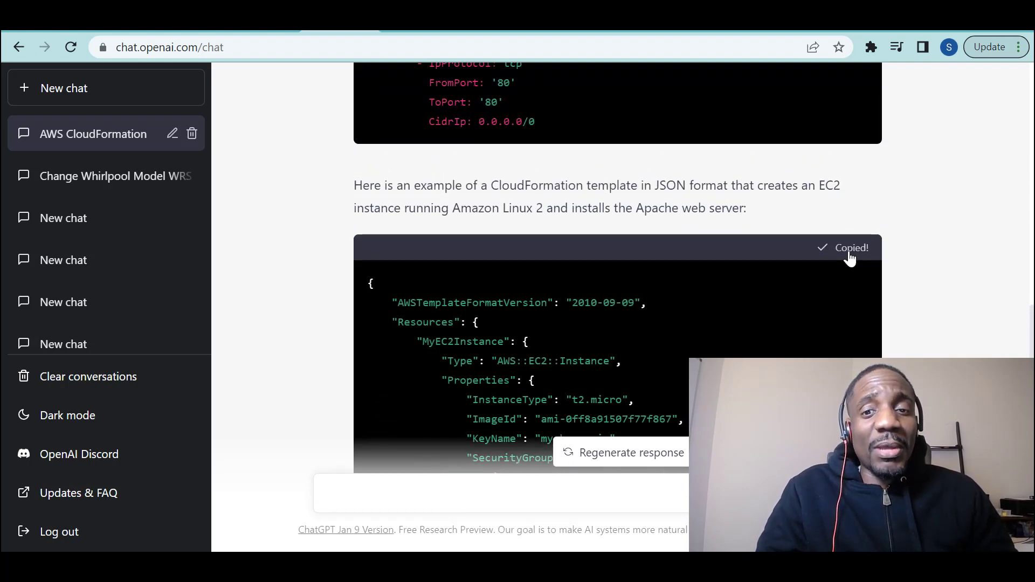
{"action": "left_click", "coordinate": [649, 33]}
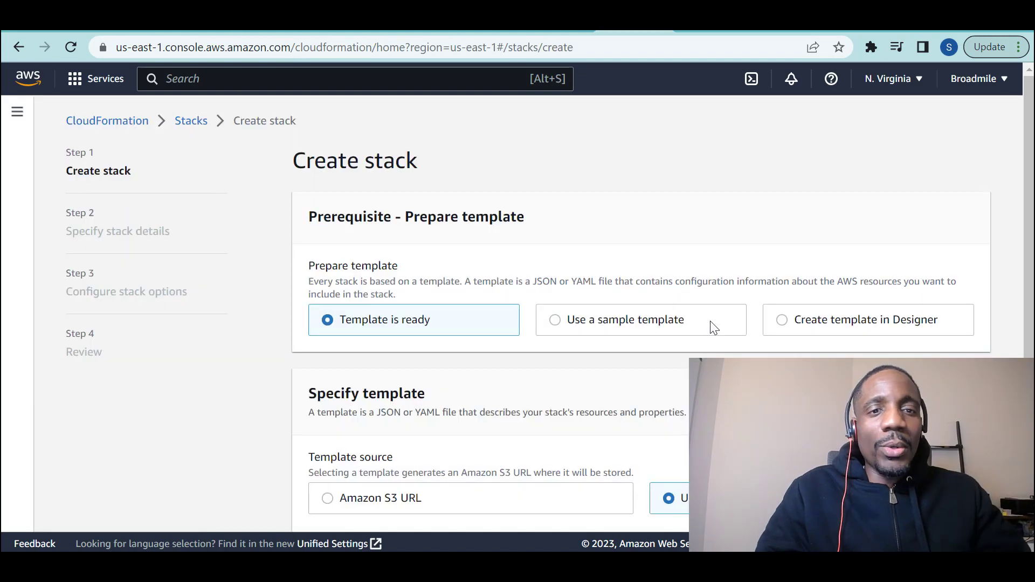
Step: Upload chatgpt.json from the Desktop as the stack template
{"action": "scroll", "coordinate": [712, 325], "scroll_direction": "down", "scroll_amount": 3}
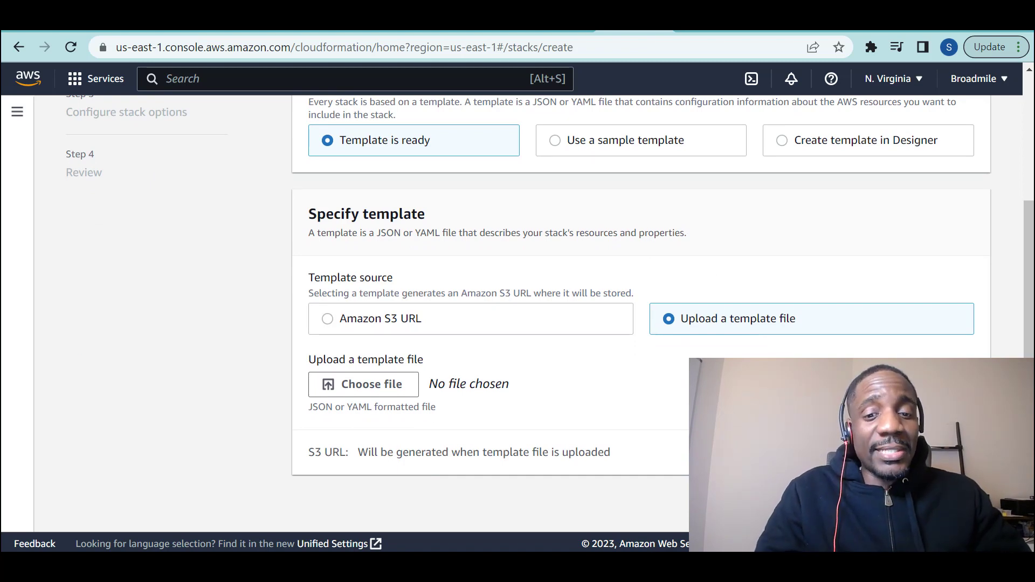
{"action": "key", "text": "alt+Tab"}
{"action": "key", "text": "alt+Tab"}
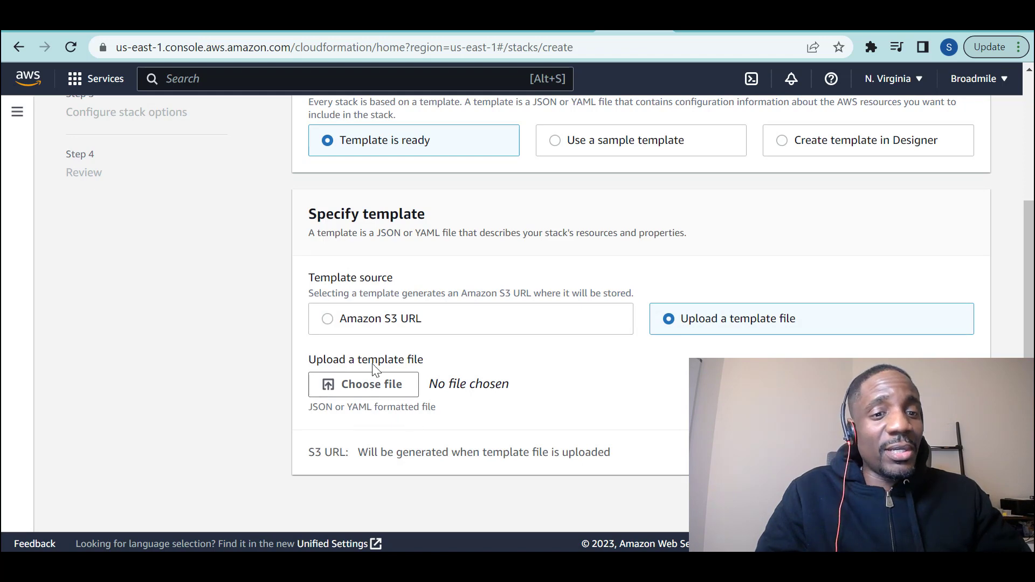
{"action": "left_click", "coordinate": [375, 383]}
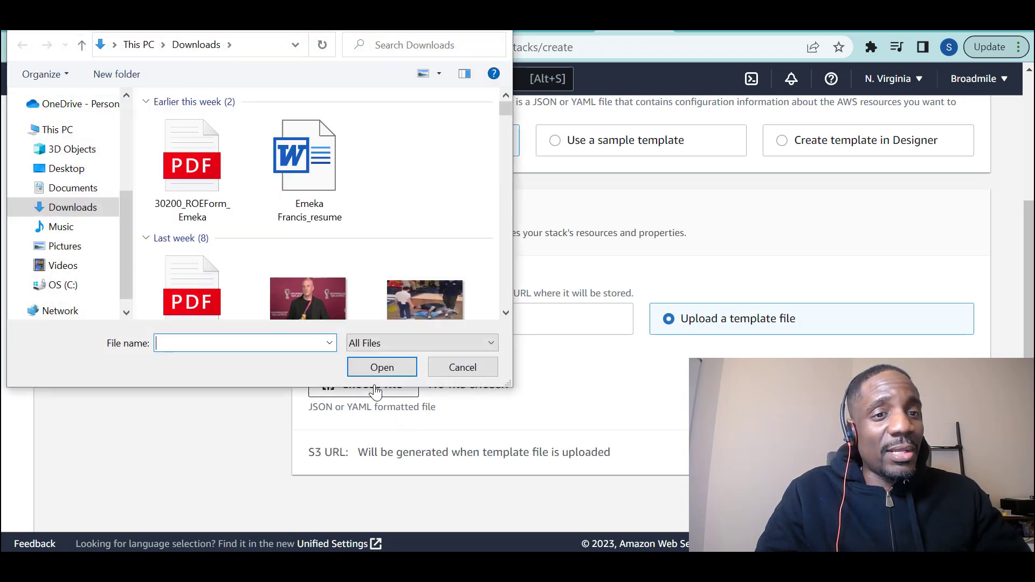
{"action": "left_click", "coordinate": [74, 173]}
{"action": "double_click", "coordinate": [425, 194]}
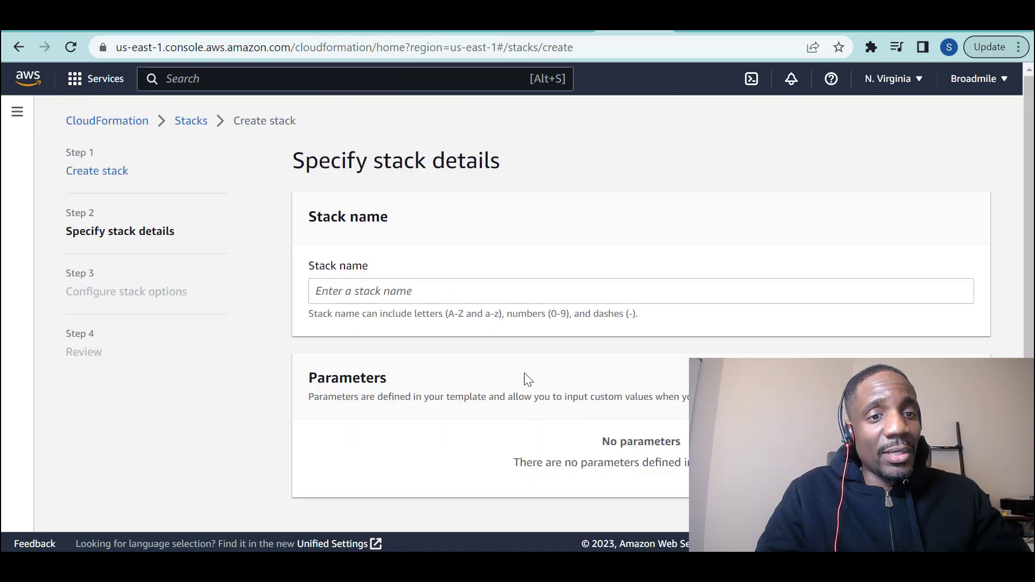
Step: Name the stack chatgpt and submit it with default stack options
{"action": "left_click", "coordinate": [459, 295]}
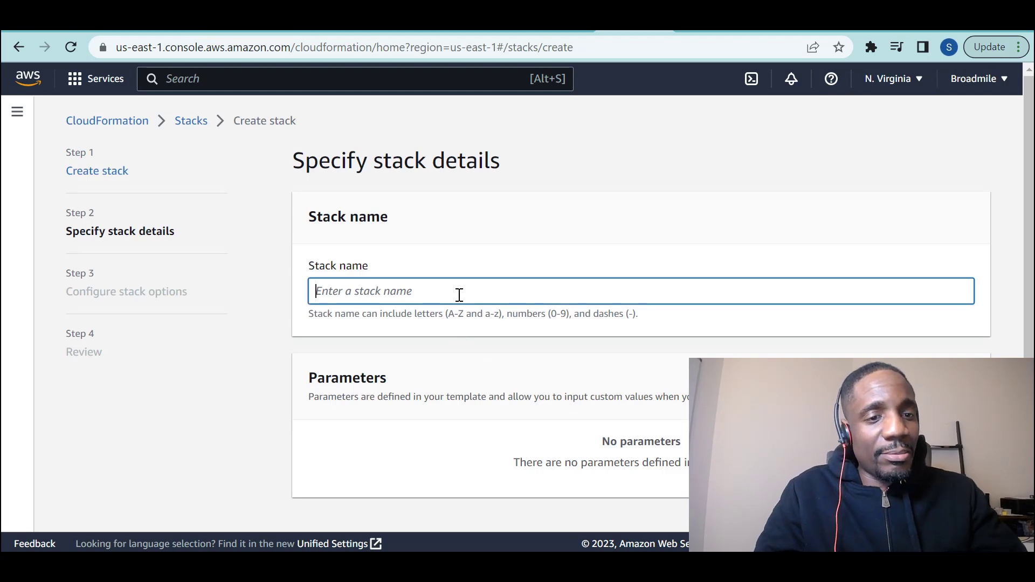
{"action": "type", "text": "chatgpt"}
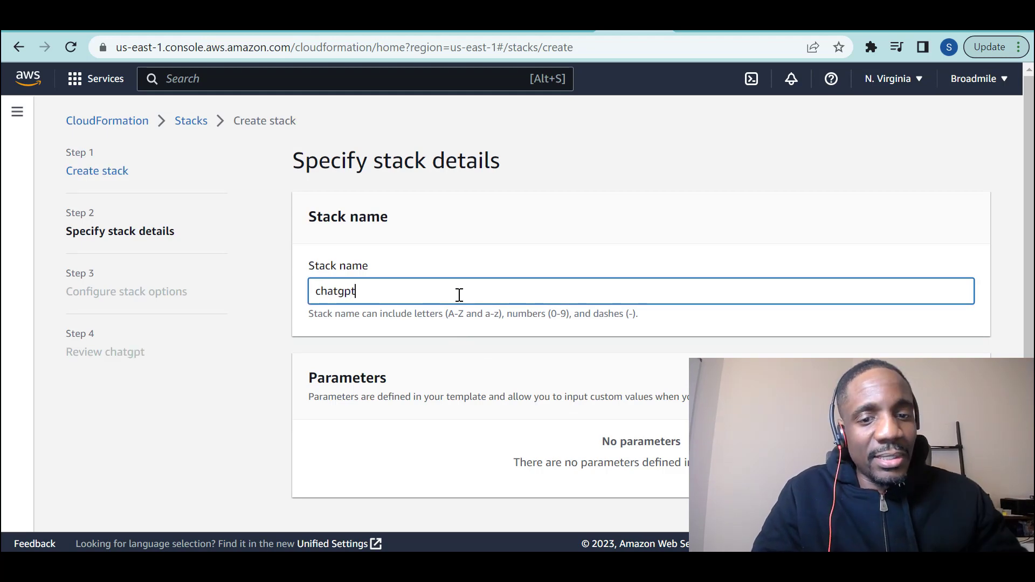
{"action": "scroll", "coordinate": [459, 294], "scroll_direction": "down", "scroll_amount": 1}
{"action": "key", "text": "Return"}
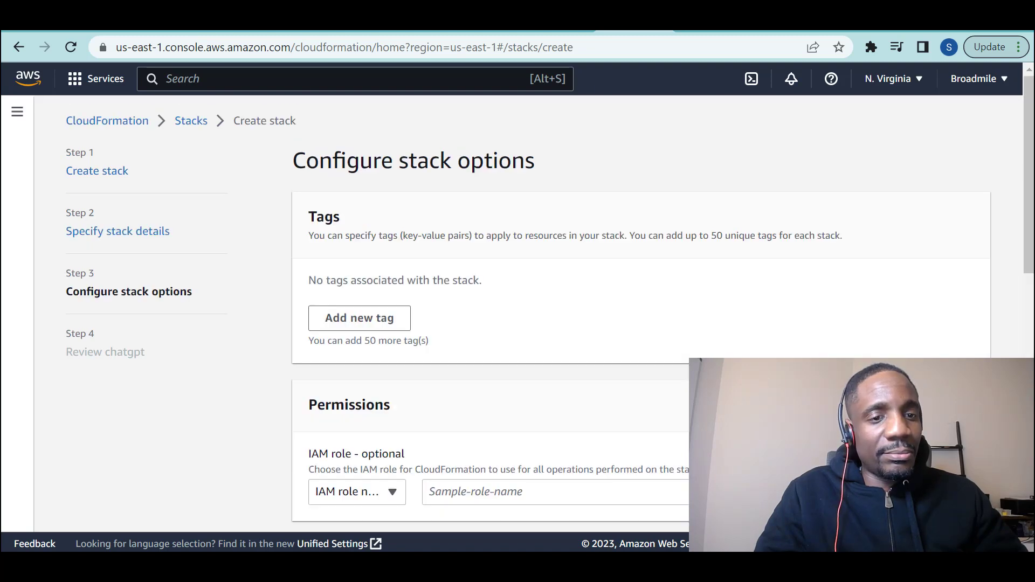
{"action": "scroll", "coordinate": [550, 314], "scroll_direction": "down", "scroll_amount": 8}
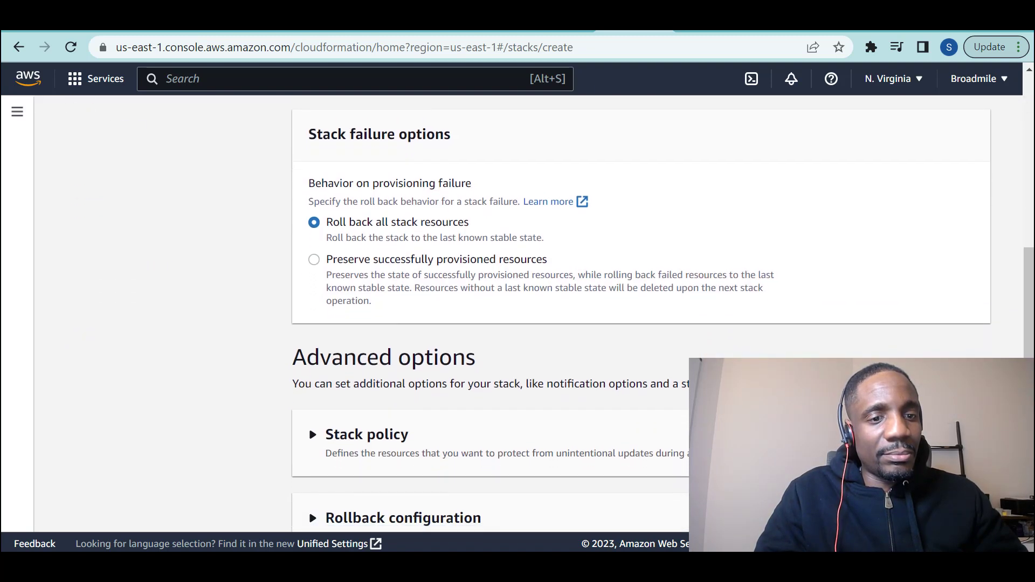
{"action": "scroll", "coordinate": [641, 313], "scroll_direction": "down", "scroll_amount": 4}
{"action": "key", "text": "Return"}
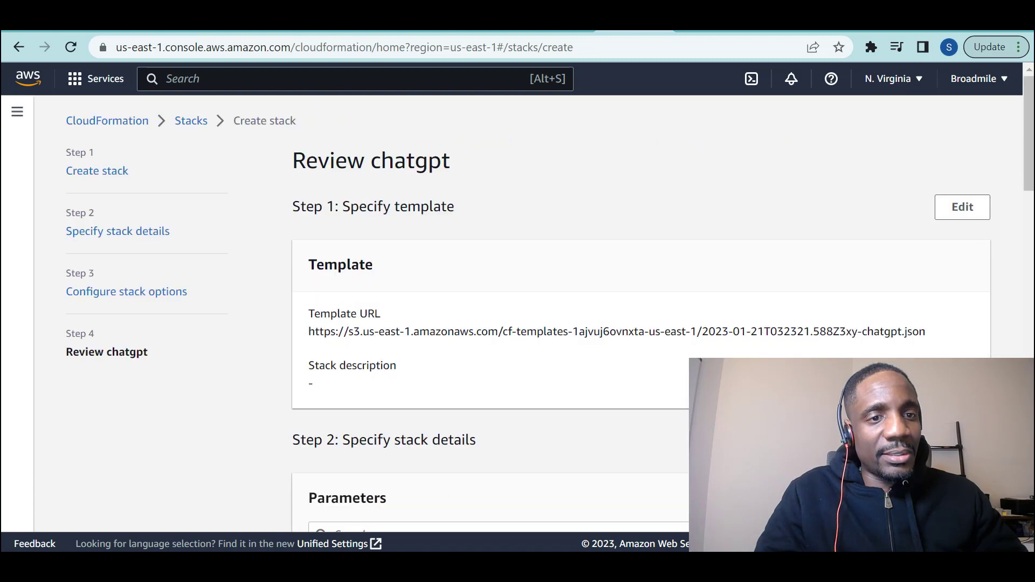
{"action": "scroll", "coordinate": [641, 313], "scroll_direction": "down", "scroll_amount": 20}
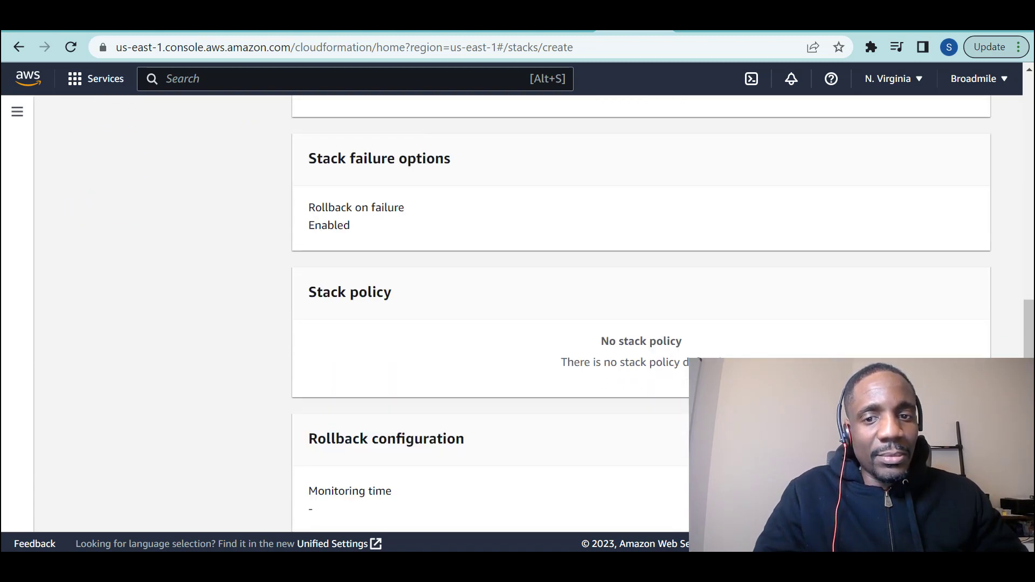
{"action": "key", "text": "Return"}
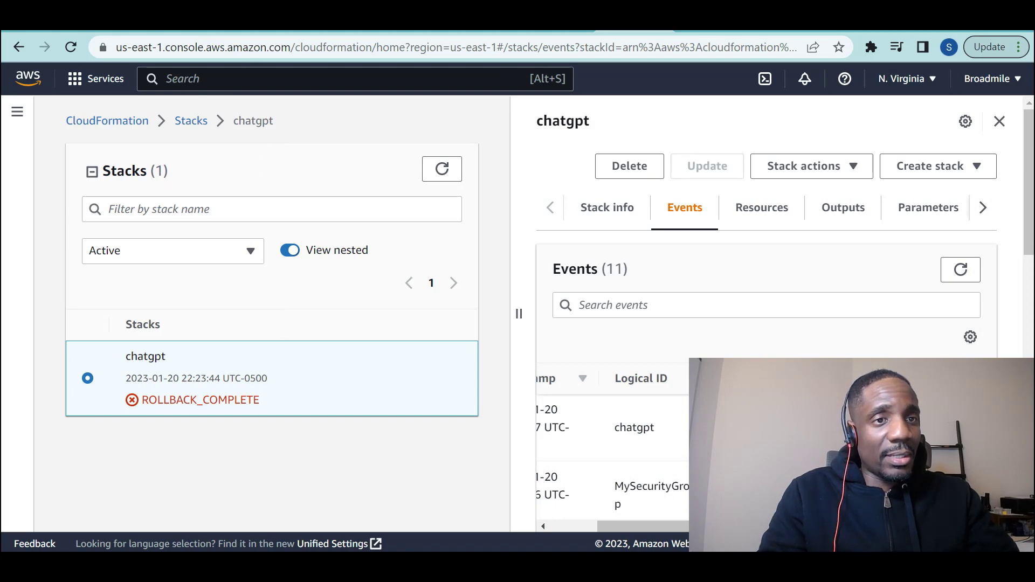
Step: Tell ChatGPT about the invalid keypair error and ask it to add key pair creation
{"action": "left_click", "coordinate": [344, 32]}
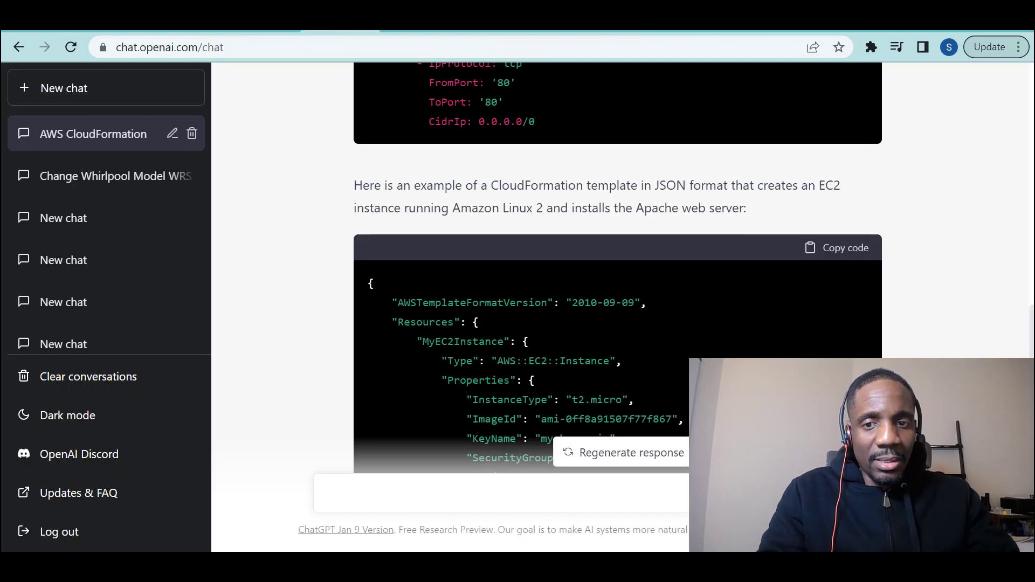
{"action": "scroll", "coordinate": [440, 266], "scroll_direction": "down", "scroll_amount": 10}
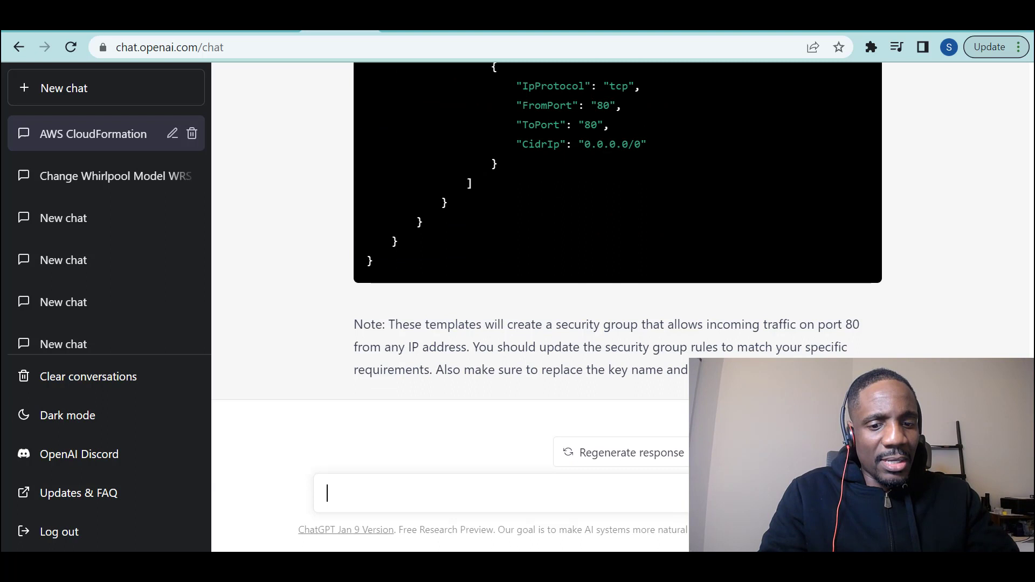
{"action": "type", "text": "I got an inv"}
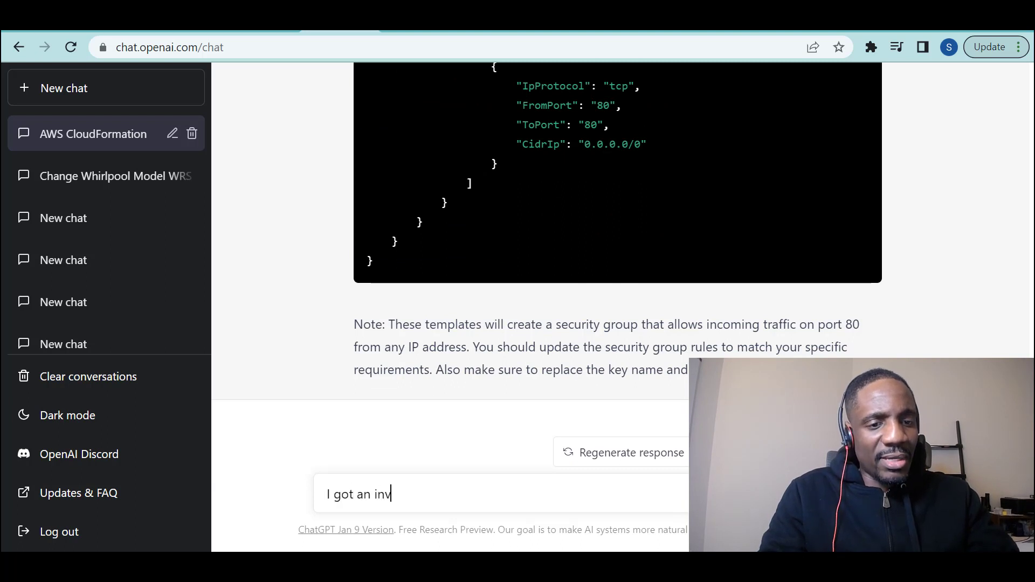
{"action": "type", "text": "alid keypair "}
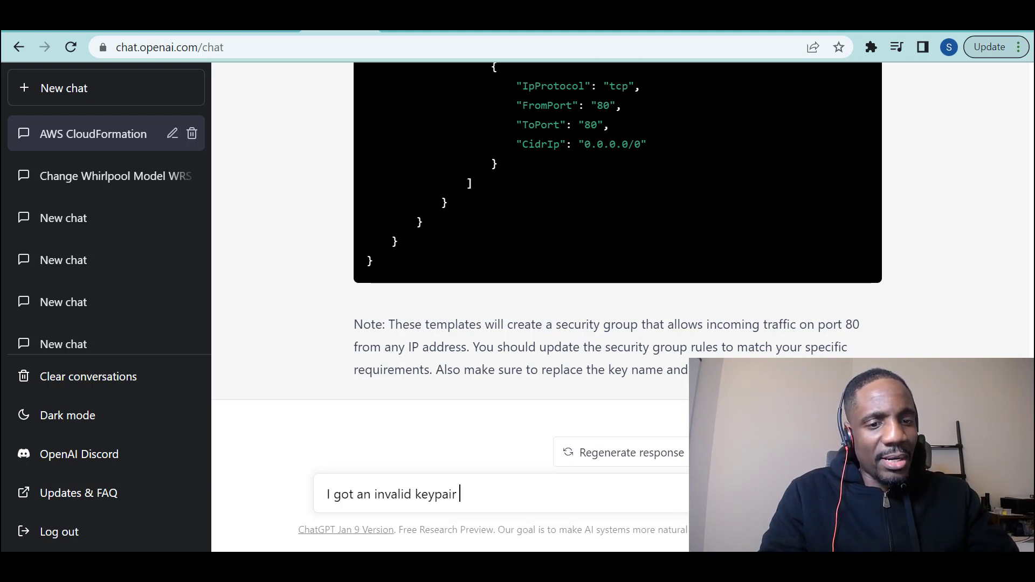
{"action": "type", "text": "error can you ad"}
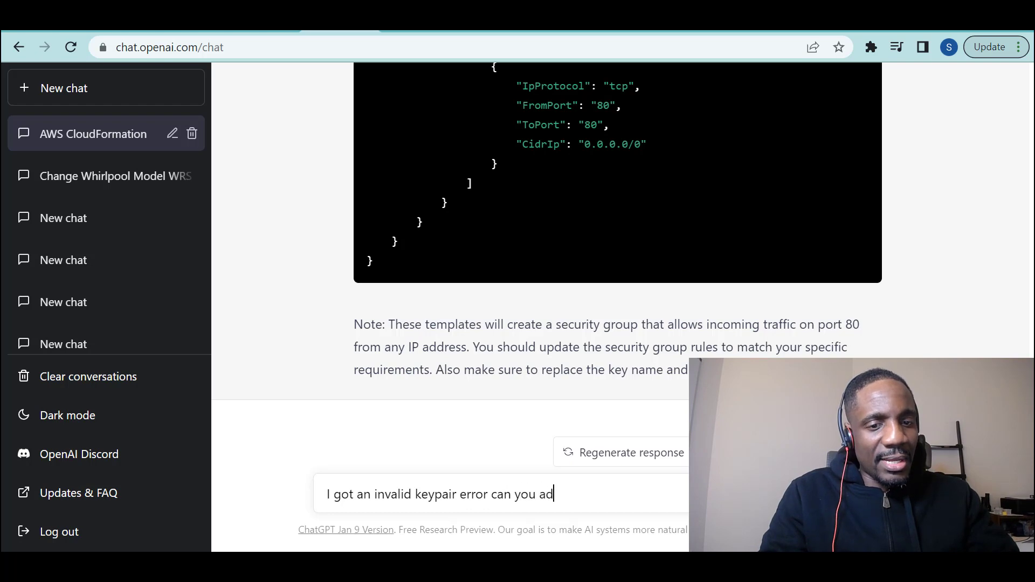
{"action": "type", "text": "d the creation o"}
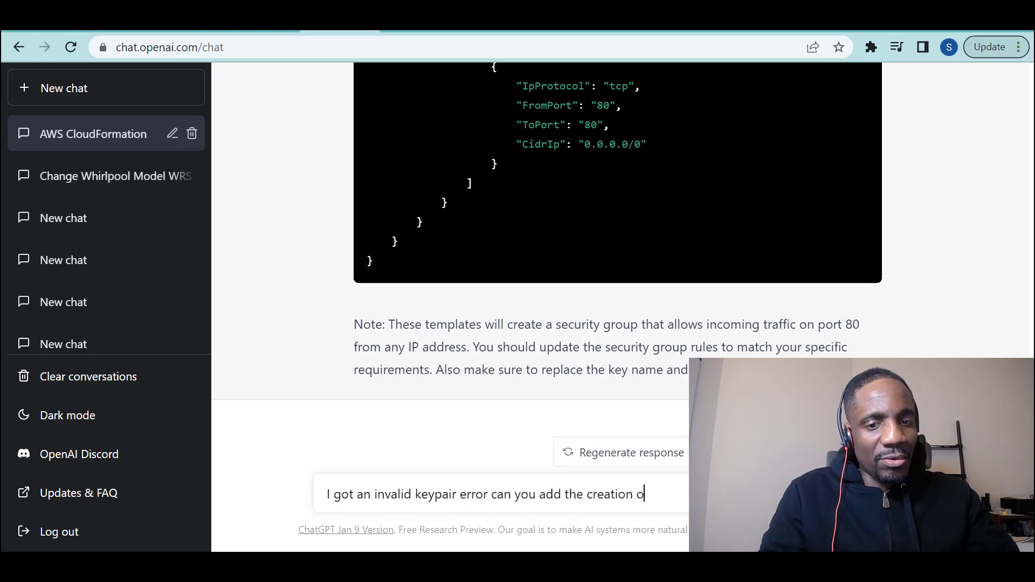
{"action": "type", "text": "f the key"}
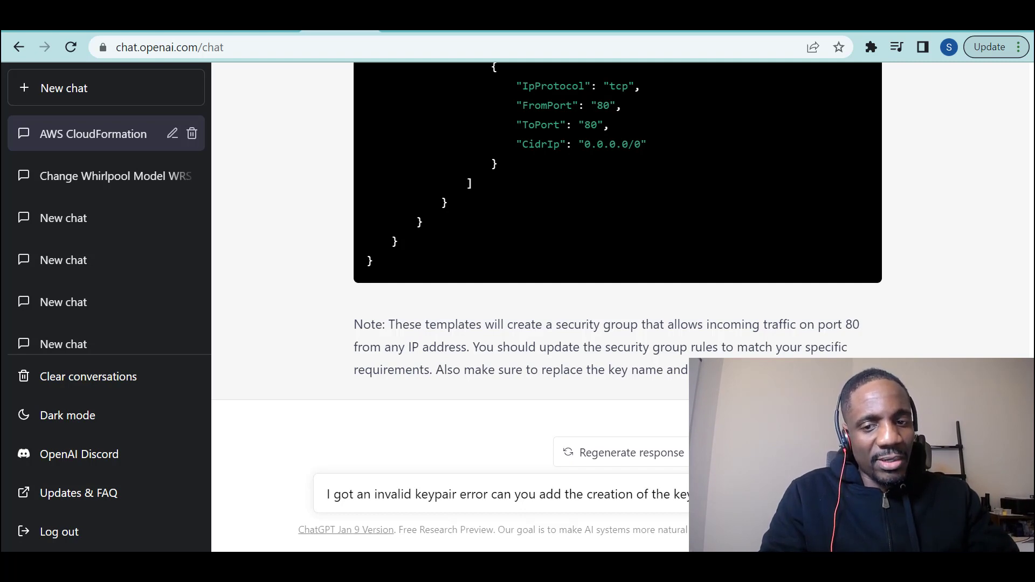
{"action": "type", "text": "and"}
{"action": "key", "text": "BackSpace"}
{"action": "key", "text": "BackSpace"}
{"action": "key", "text": "BackSpace"}
{"action": "key", "text": "BackSpace"}
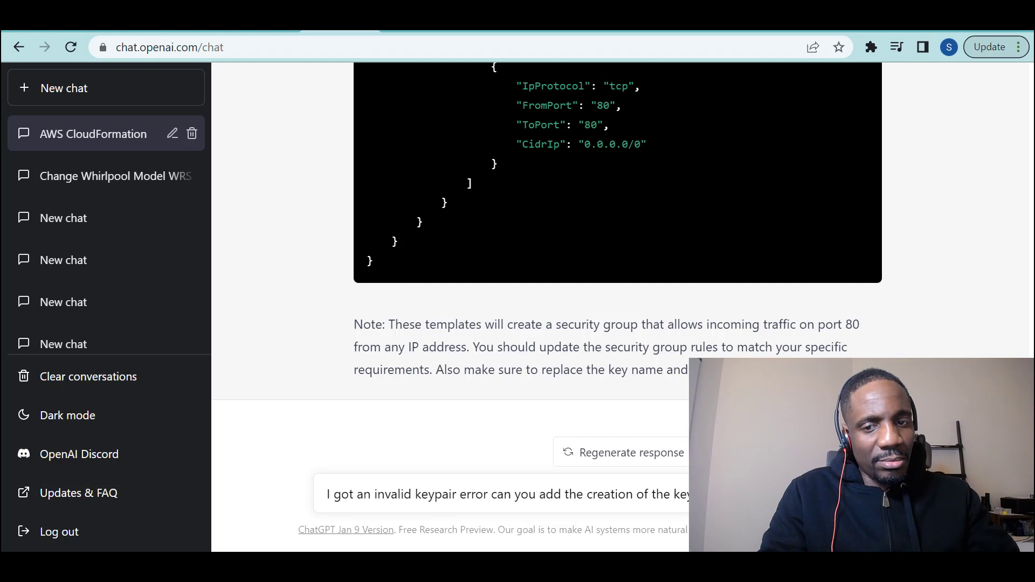
{"action": "key", "text": "Return"}
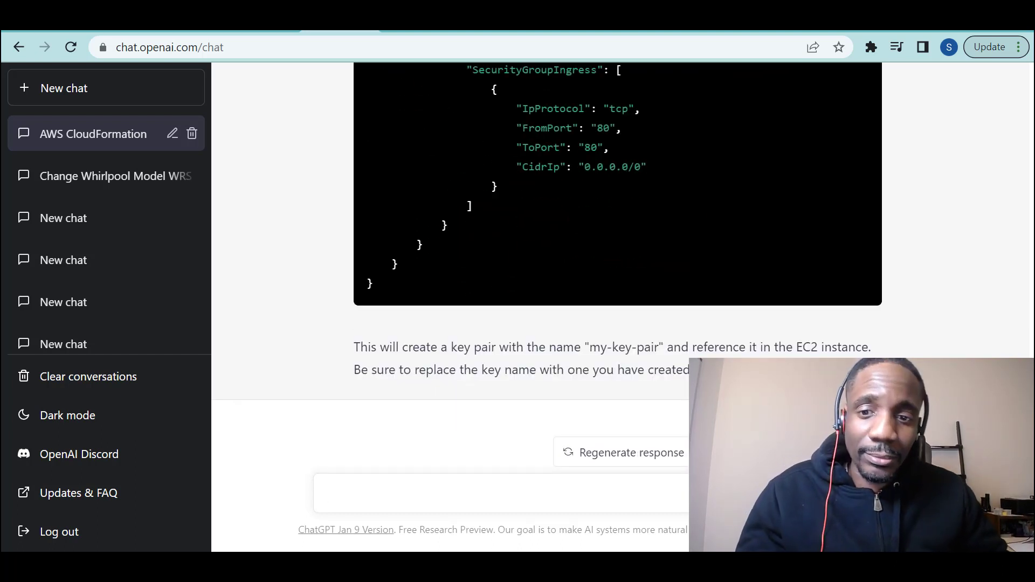
Step: Copy the revised key-pair JSON template and return to the CloudFormation page
{"action": "scroll", "coordinate": [618, 242], "scroll_direction": "up", "scroll_amount": 10}
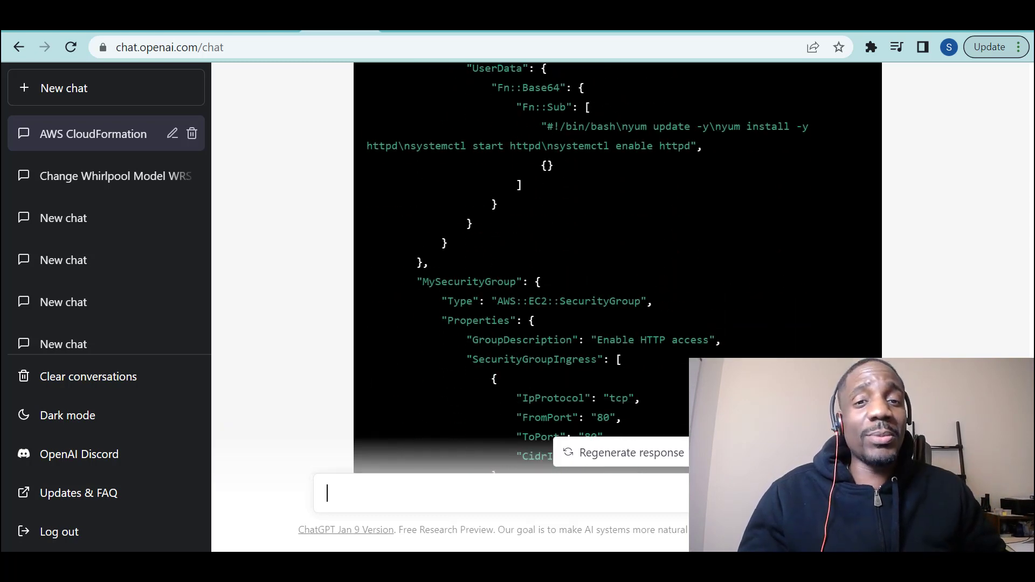
{"action": "scroll", "coordinate": [617, 269], "scroll_direction": "up", "scroll_amount": 7}
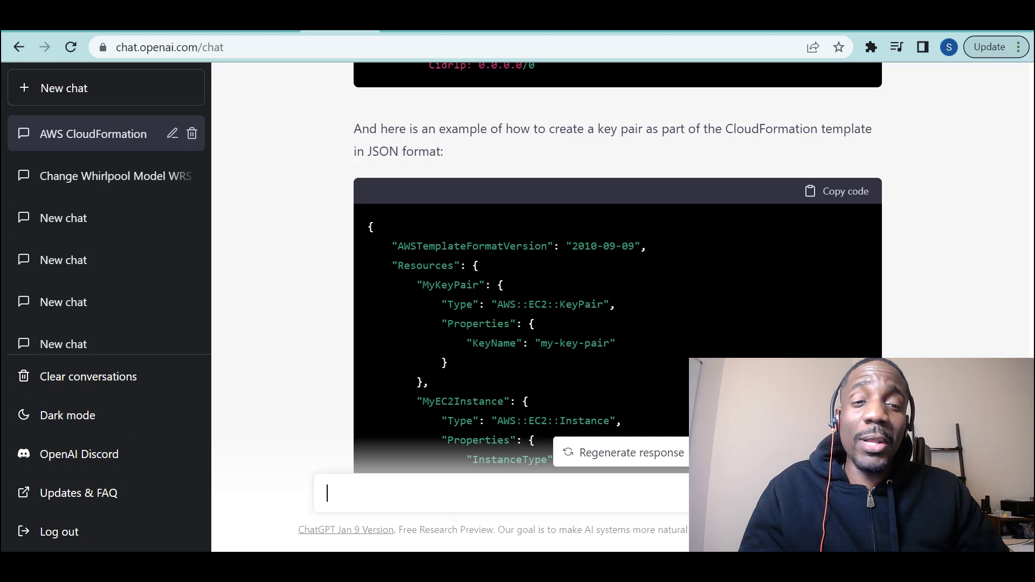
{"action": "left_click", "coordinate": [852, 188]}
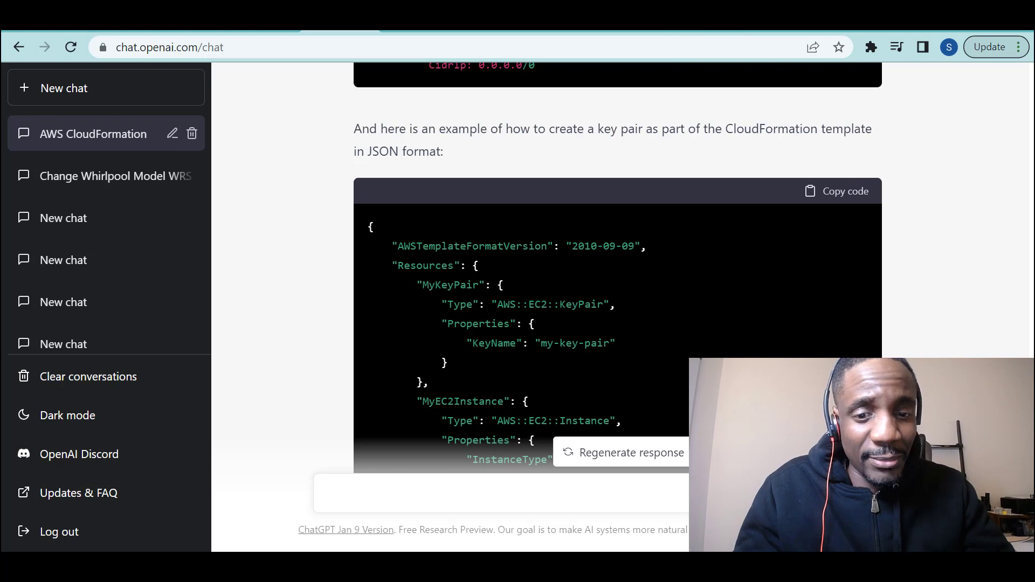
{"action": "key", "text": "alt+Tab"}
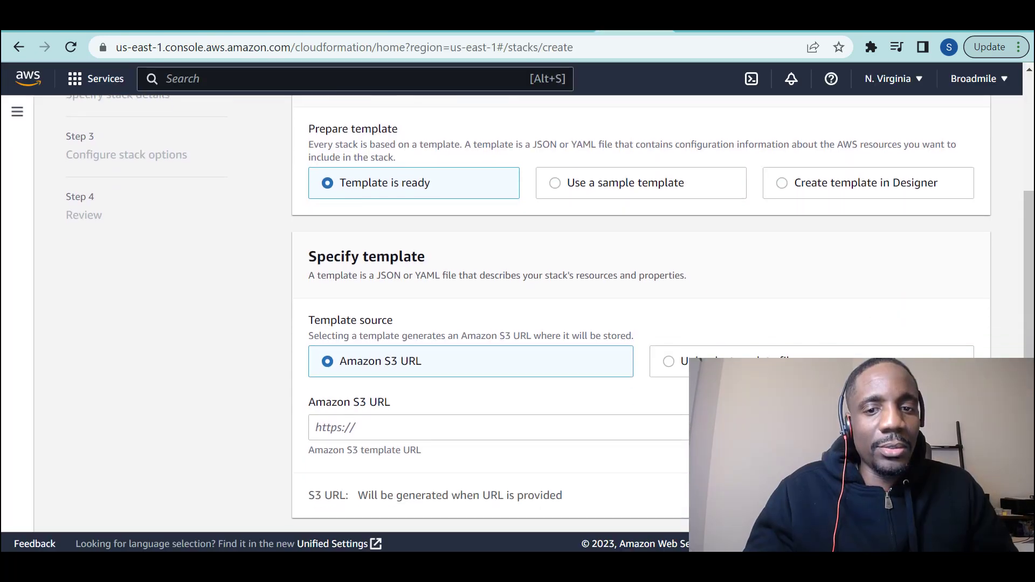
Step: Upload the updated chatgpt.json as the new stack's template file
{"action": "left_click", "coordinate": [669, 362]}
{"action": "left_click", "coordinate": [387, 437]}
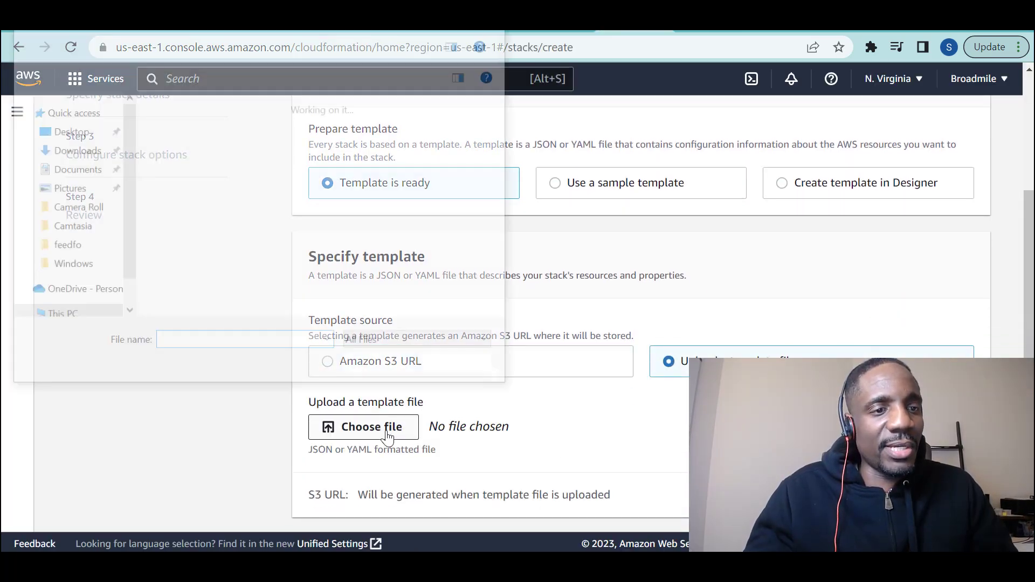
{"action": "double_click", "coordinate": [458, 234]}
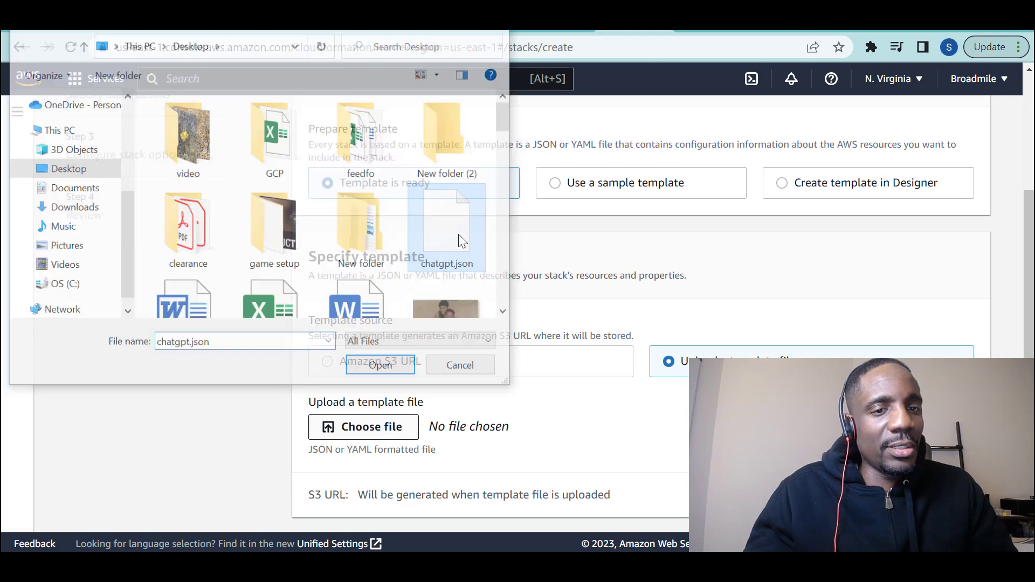
{"action": "scroll", "coordinate": [642, 313], "scroll_direction": "down", "scroll_amount": 1}
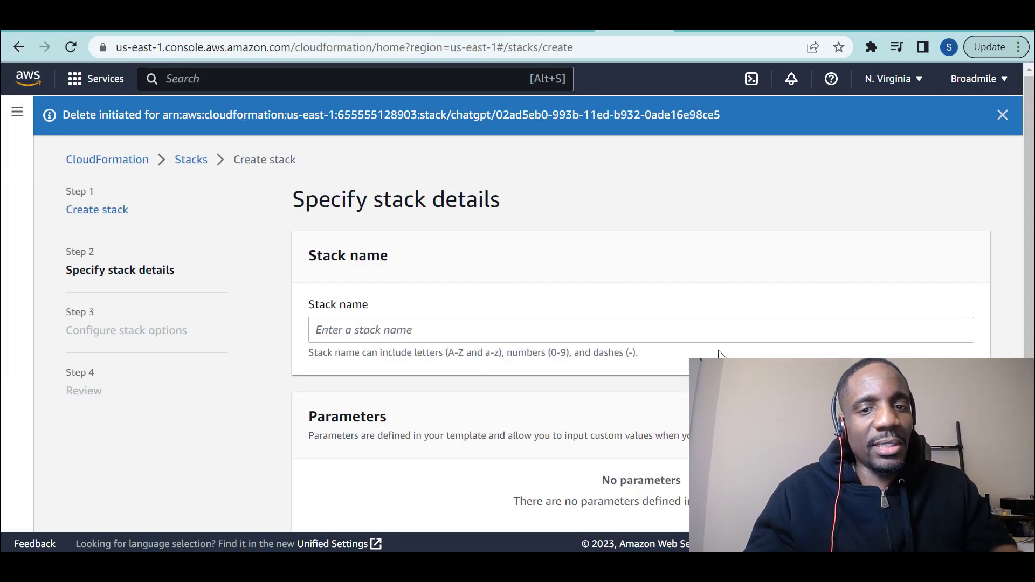
Step: Name the stack chatgpt and submit it with default options
{"action": "left_click", "coordinate": [729, 327]}
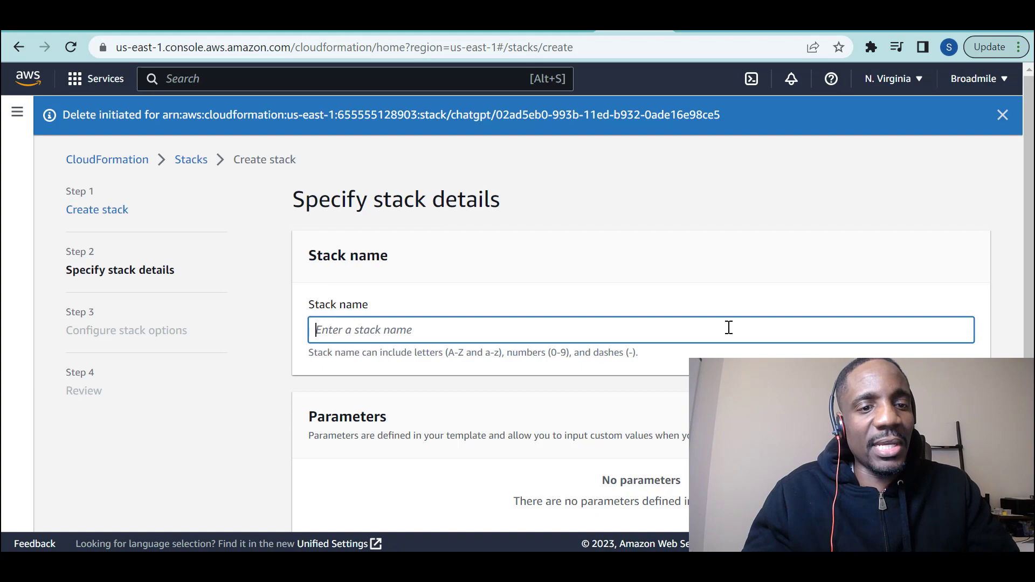
{"action": "type", "text": "chatgp"}
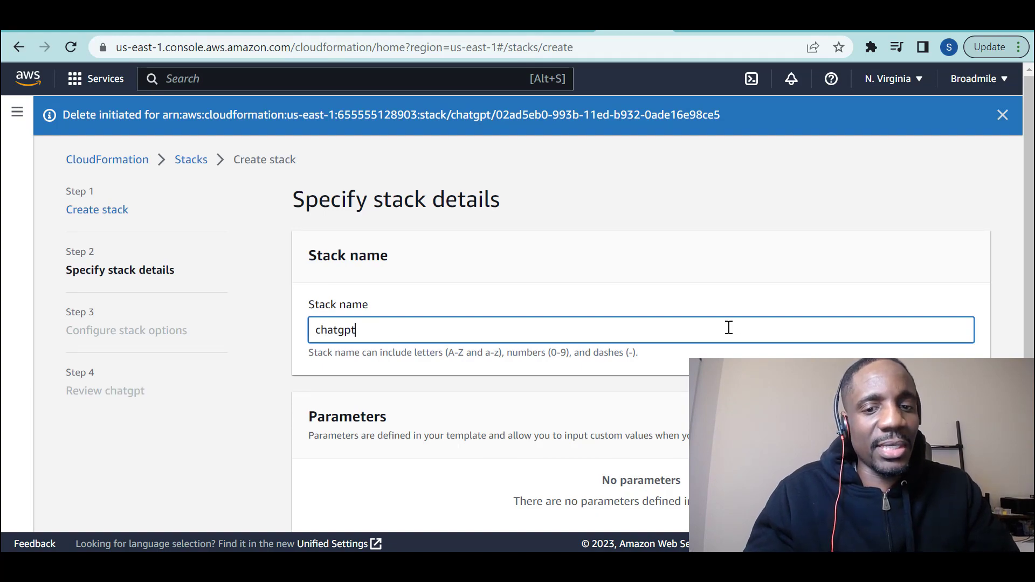
{"action": "type", "text": "t"}
{"action": "scroll", "coordinate": [728, 328], "scroll_direction": "down", "scroll_amount": 1}
{"action": "key", "text": "Return"}
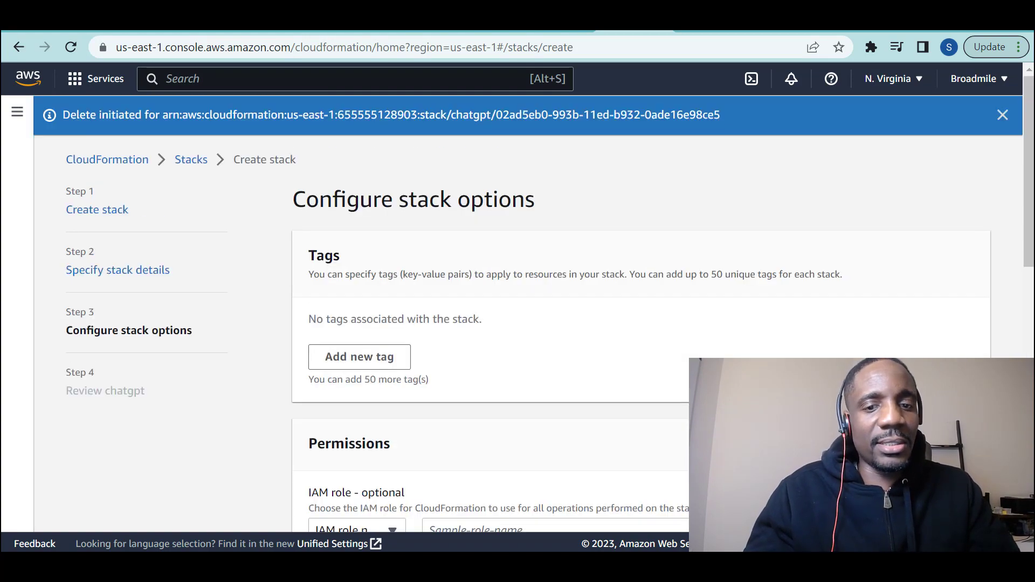
{"action": "scroll", "coordinate": [518, 302], "scroll_direction": "down", "scroll_amount": 10}
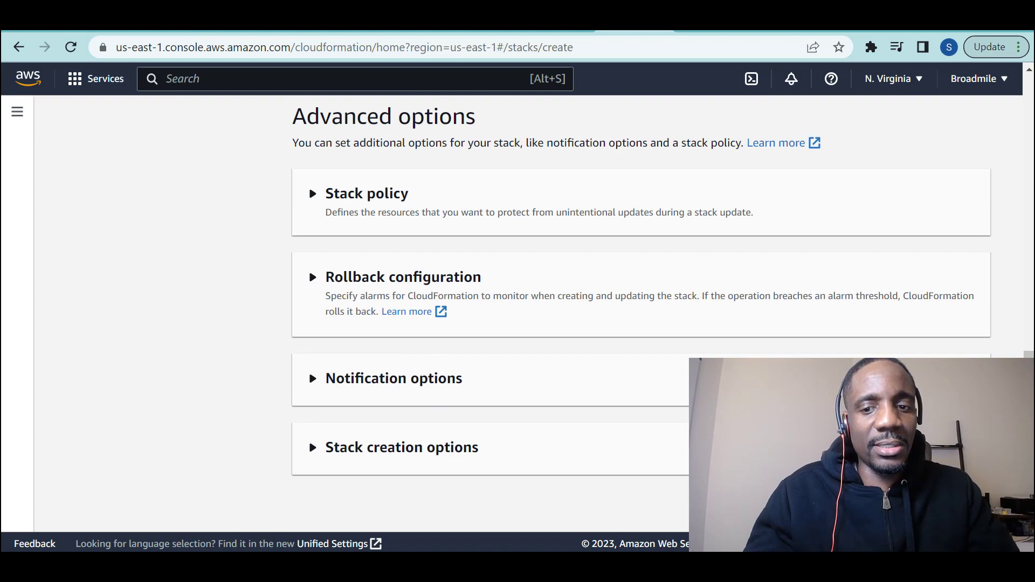
{"action": "key", "text": "Return"}
{"action": "scroll", "coordinate": [518, 313], "scroll_direction": "down", "scroll_amount": 15}
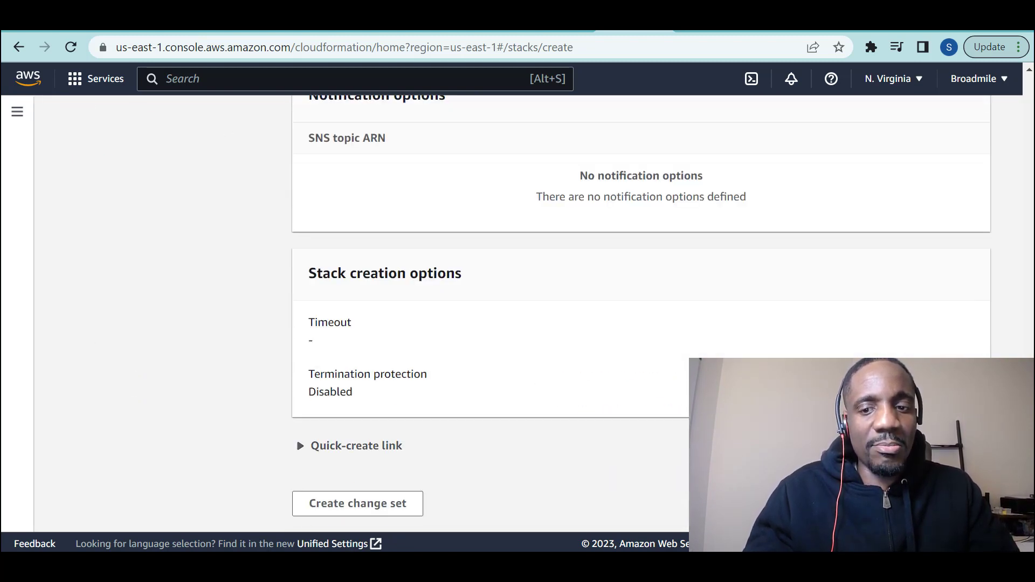
{"action": "key", "text": "Return"}
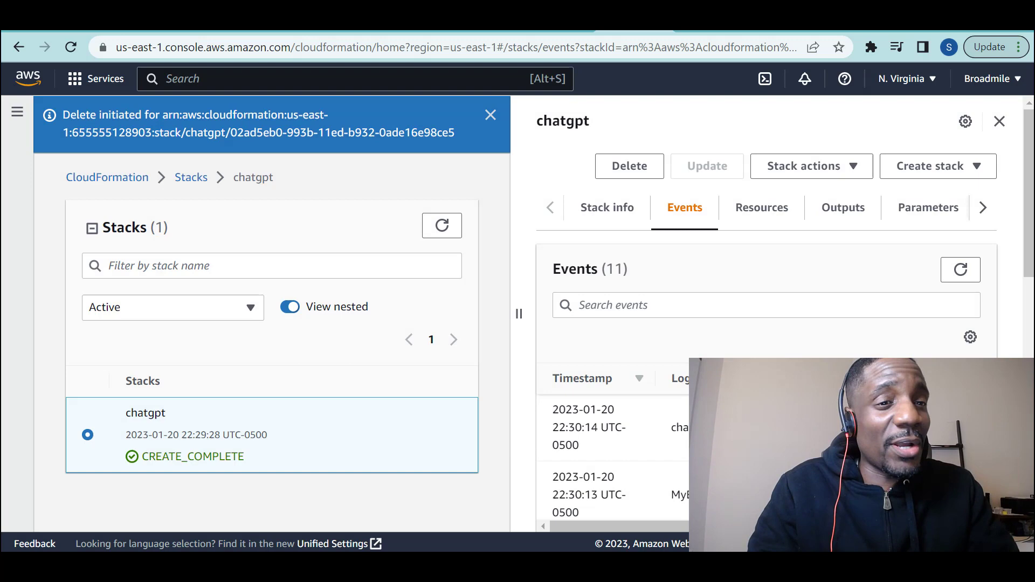
Step: Search the AWS console services for ec2
{"action": "left_click", "coordinate": [427, 85]}
{"action": "type", "text": "ec2"}
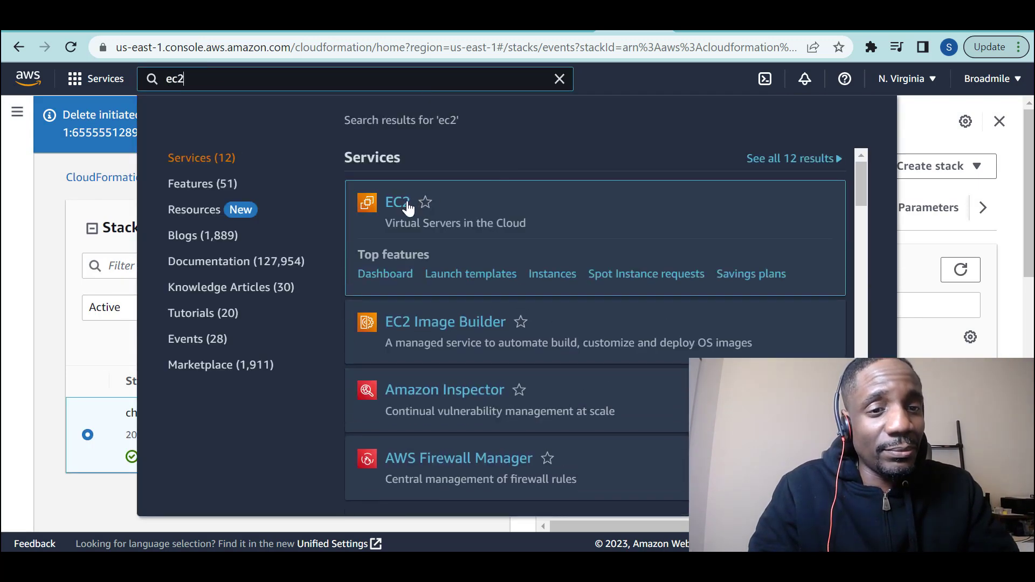
Step: Open the running t2.micro EC2 instance's details, showing public IPv4 54.152.11.163
{"action": "left_click", "coordinate": [408, 209]}
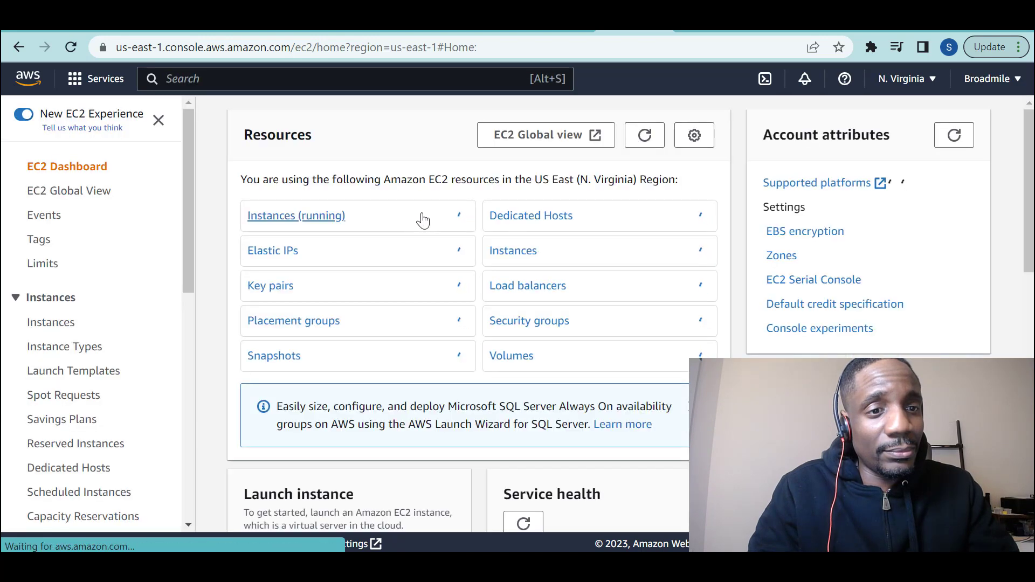
{"action": "left_click", "coordinate": [313, 221]}
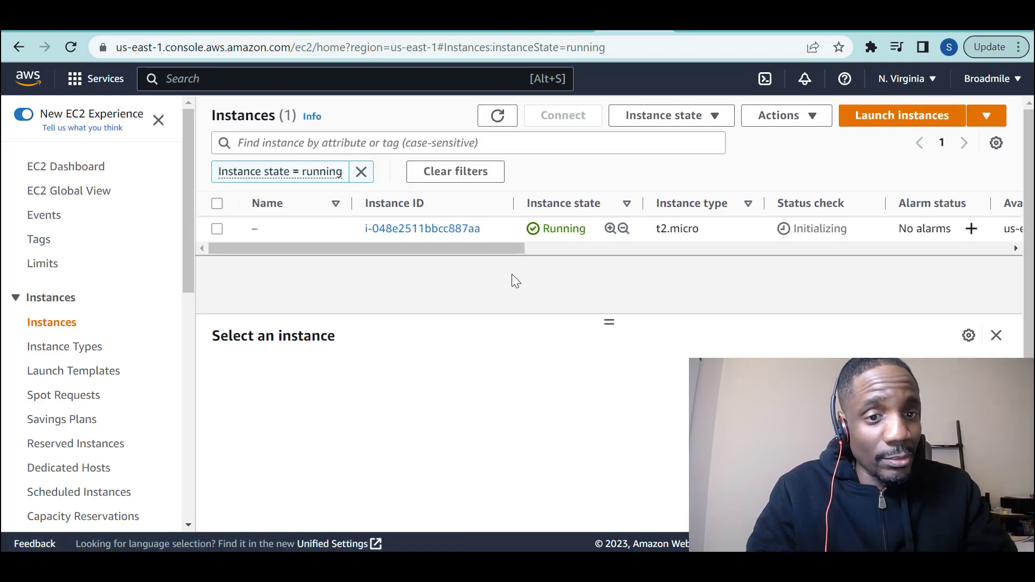
{"action": "left_click_drag", "start_coordinate": [496, 249], "coordinate": [734, 275]}
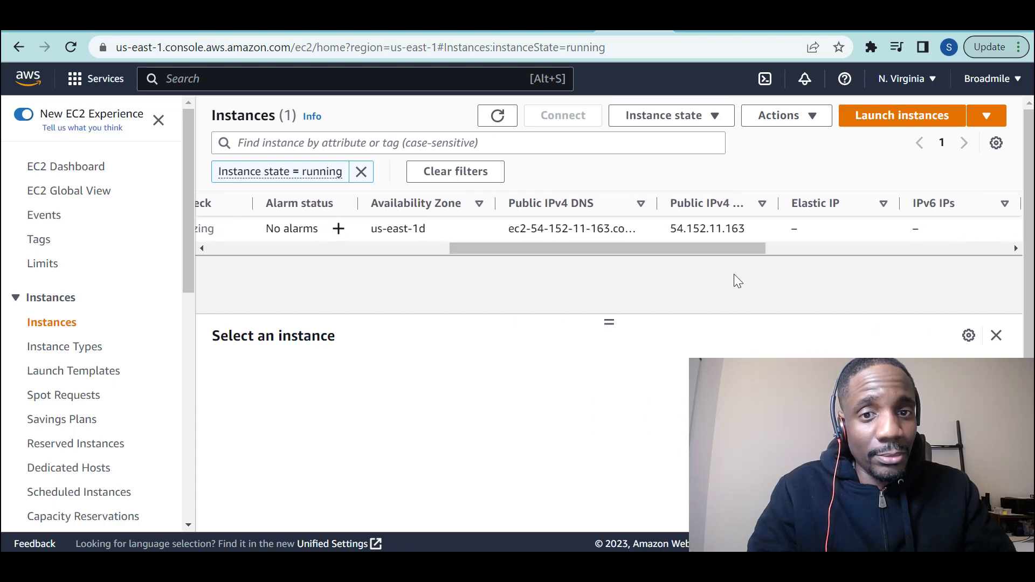
{"action": "double_click", "coordinate": [713, 228]}
{"action": "left_click_drag", "start_coordinate": [763, 251], "coordinate": [1016, 302]}
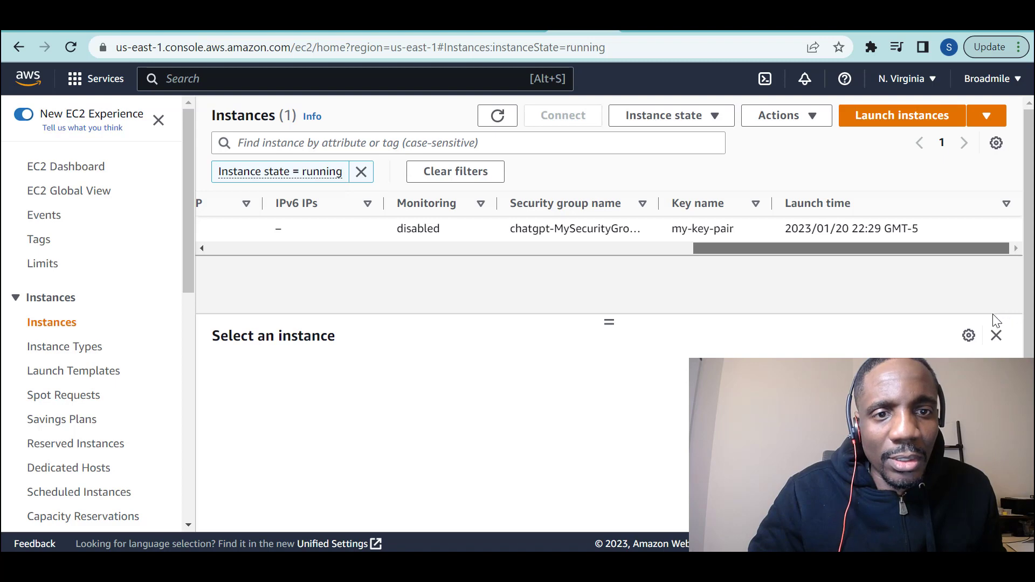
{"action": "scroll", "coordinate": [965, 323], "scroll_direction": "left", "scroll_amount": 2}
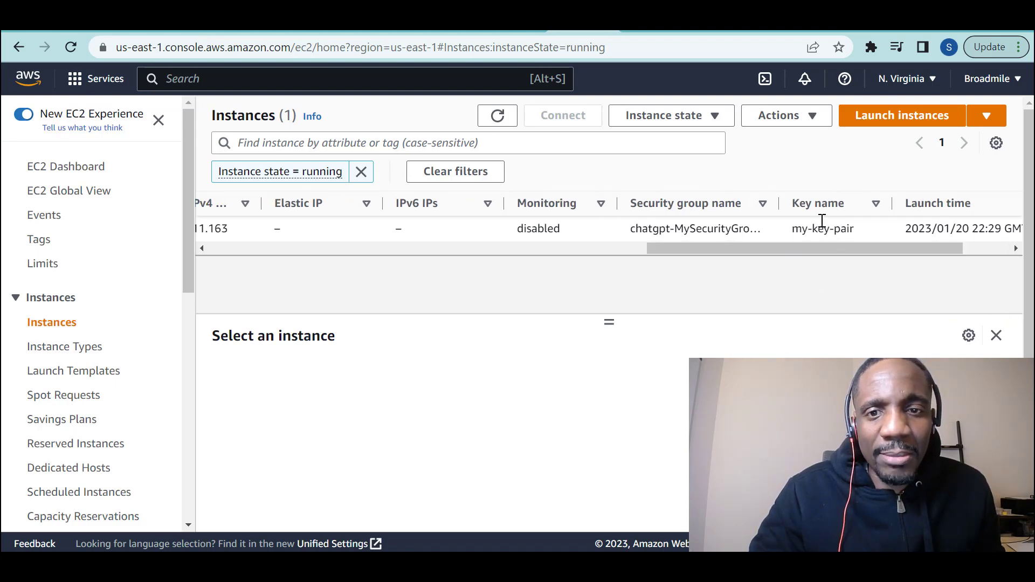
{"action": "left_click_drag", "start_coordinate": [821, 248], "coordinate": [359, 295]}
{"action": "left_click", "coordinate": [674, 228]}
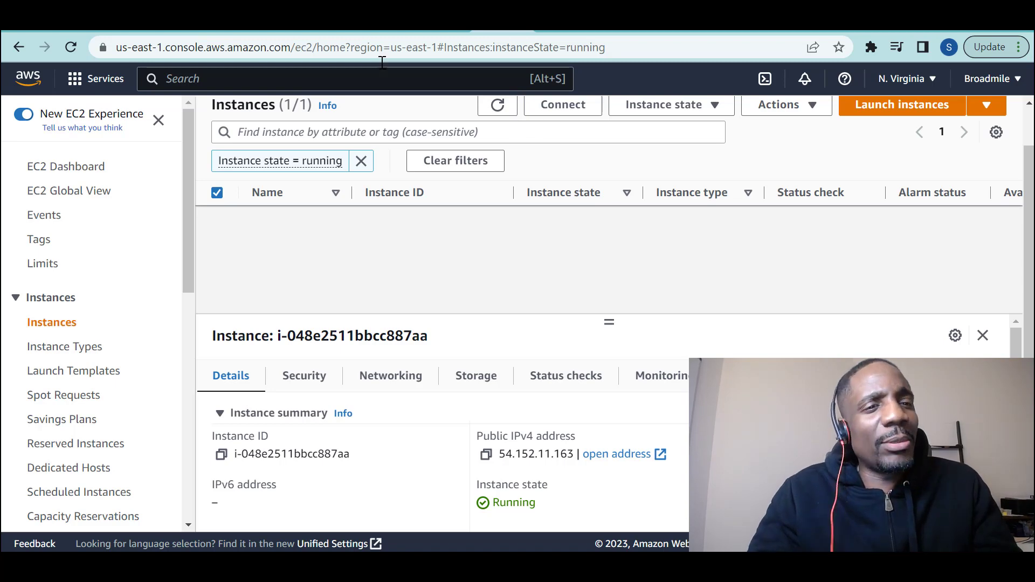
Step: Ask ChatGPT how to schedule Tenable database scans to run weekly at 10pm
{"action": "left_click", "coordinate": [272, 32]}
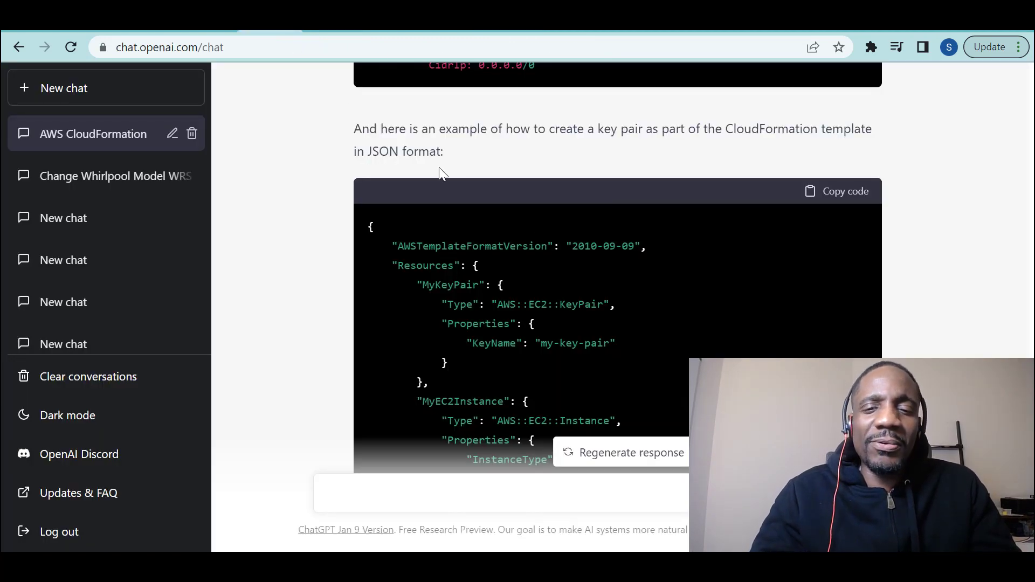
{"action": "scroll", "coordinate": [578, 266], "scroll_direction": "down", "scroll_amount": 15}
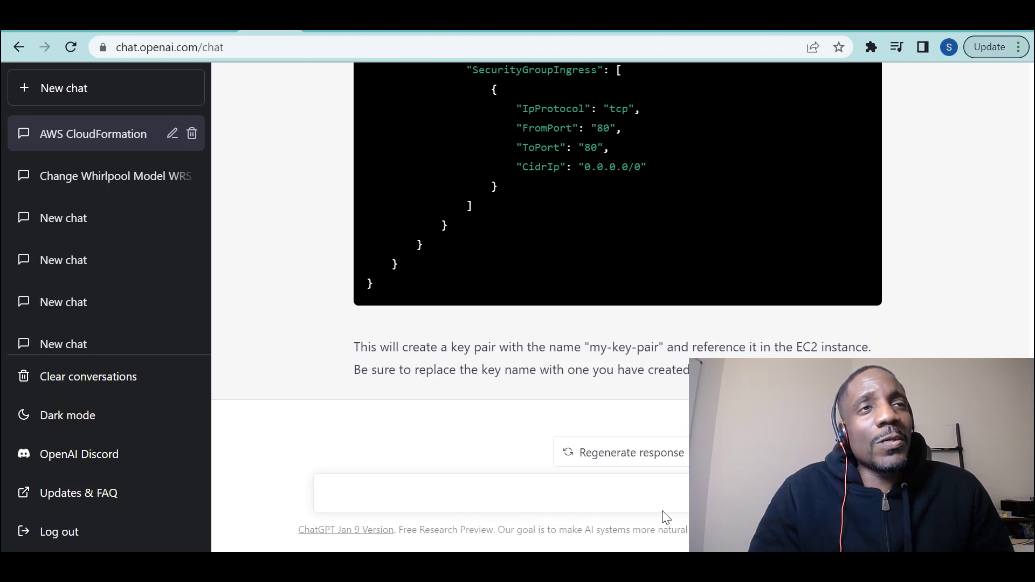
{"action": "left_click", "coordinate": [655, 488]}
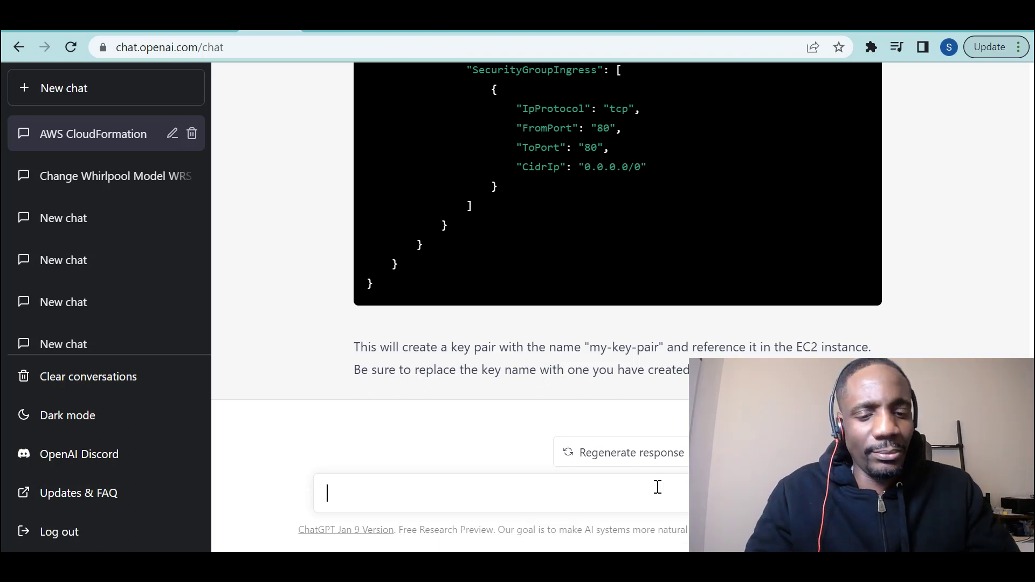
{"action": "type", "text": "how do"}
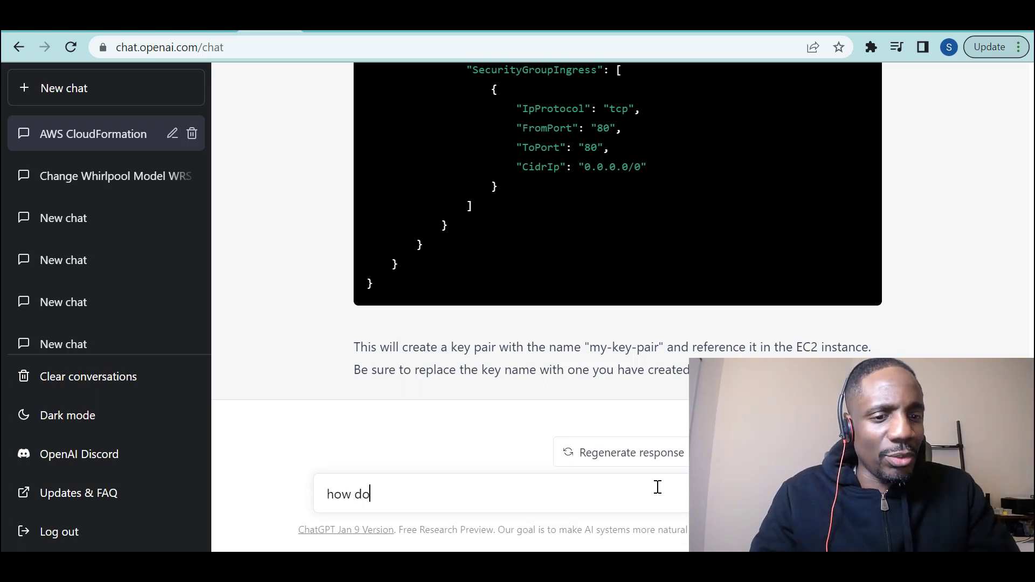
{"action": "type", "text": " you set database"}
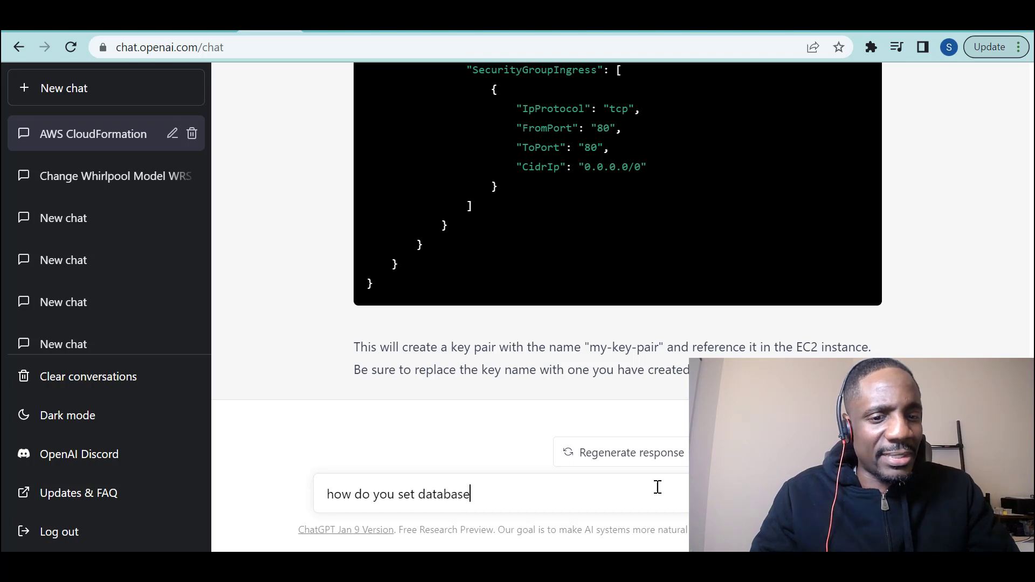
{"action": "type", "text": " scans to run on "}
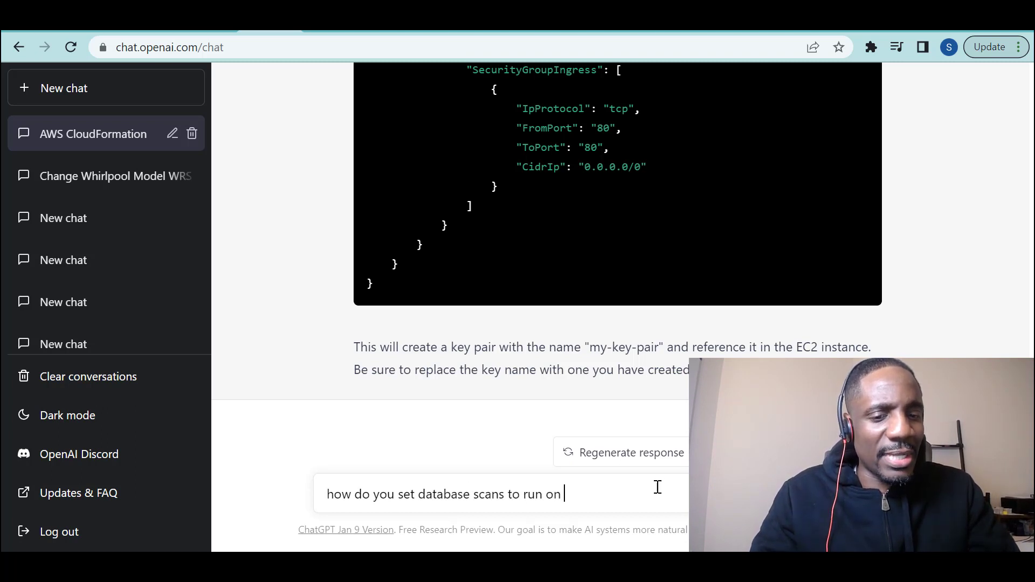
{"action": "type", "text": "tenable on a "}
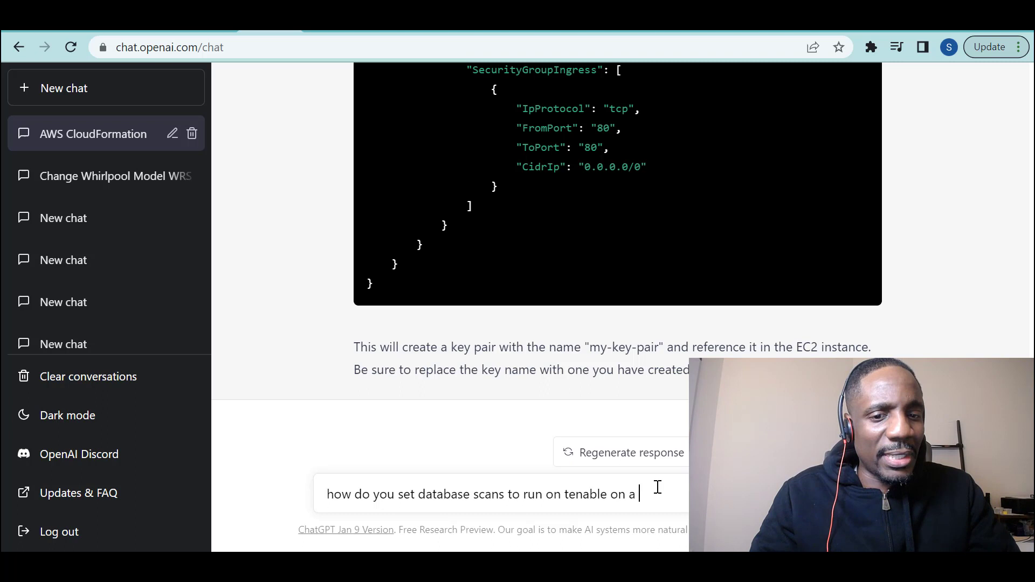
{"action": "type", "text": "weekly b"}
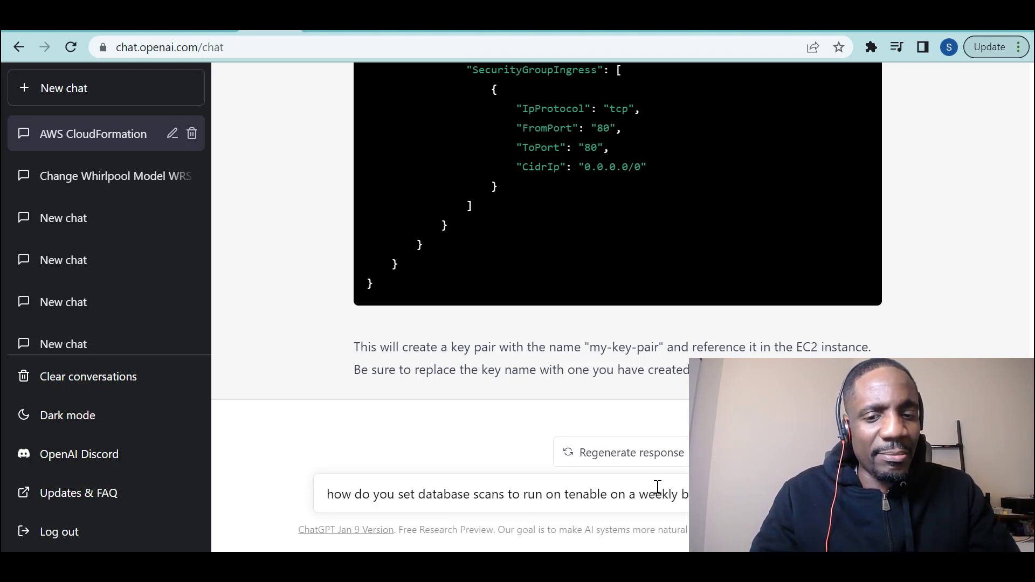
{"action": "key", "text": "Return"}
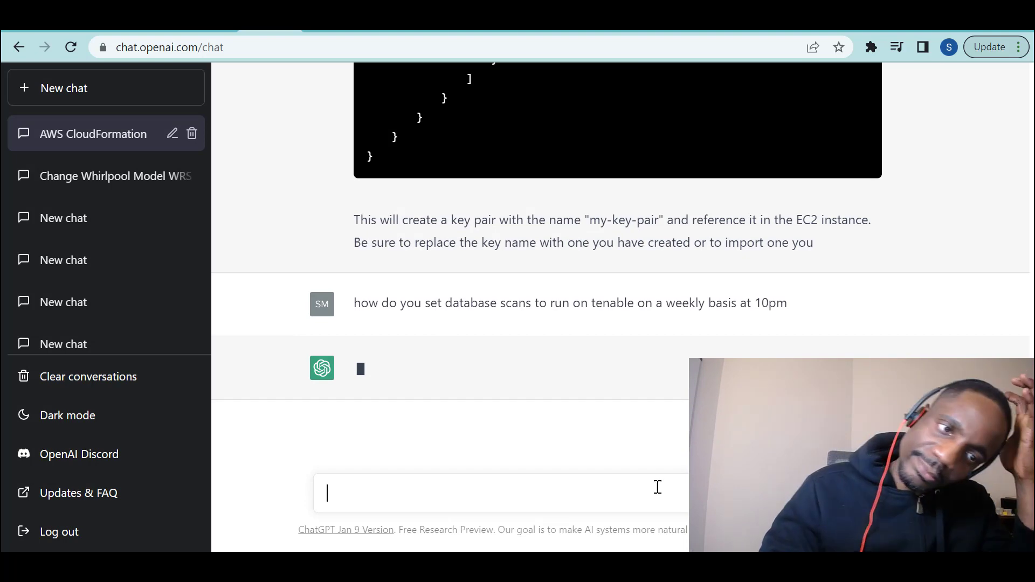